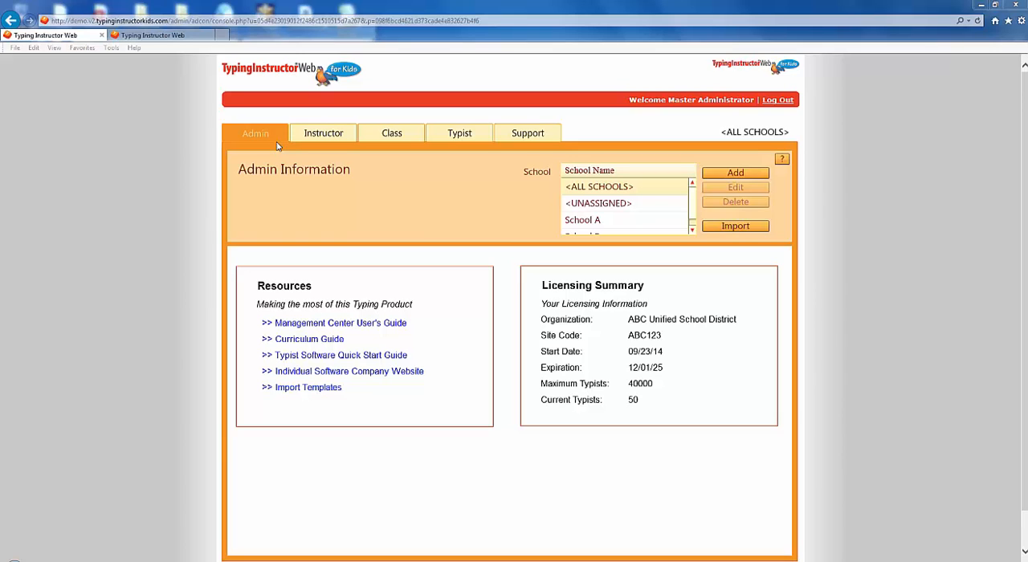
# Step: Review the master administrator's instructor, class, typist and support pages, and switch to the management console logged in as an instructor
pyautogui.click(316, 135)
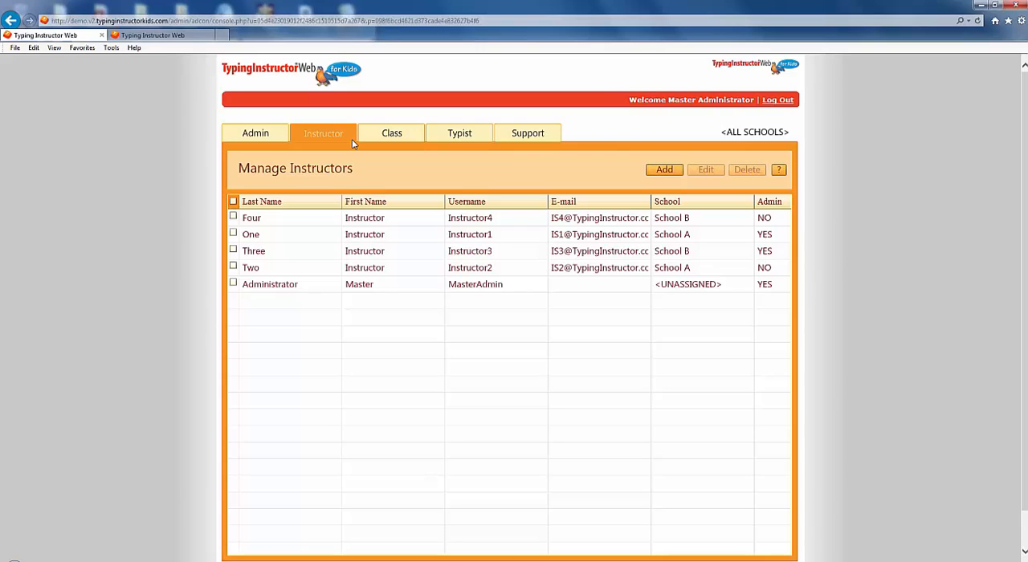
pyautogui.click(402, 134)
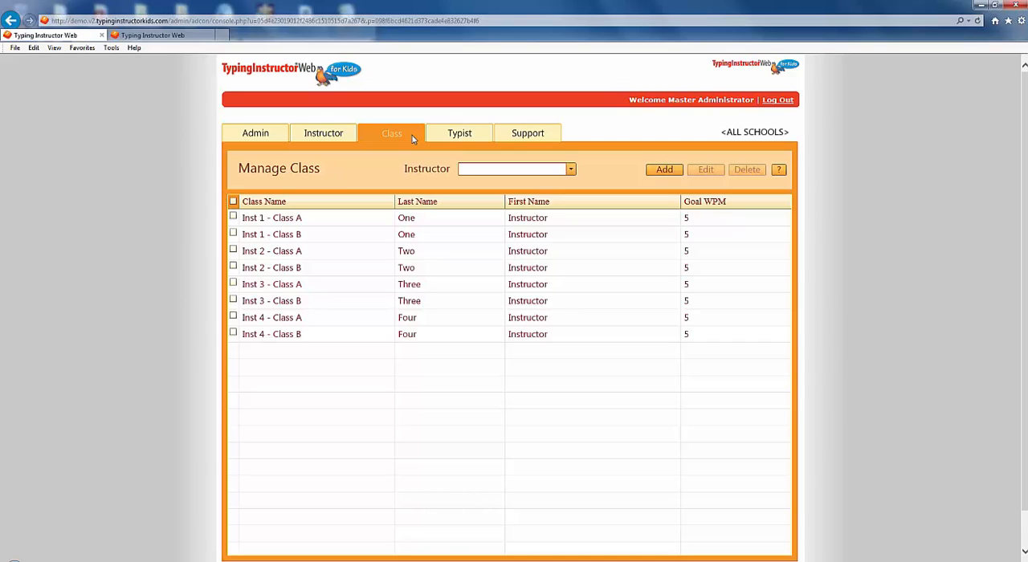
pyautogui.click(462, 135)
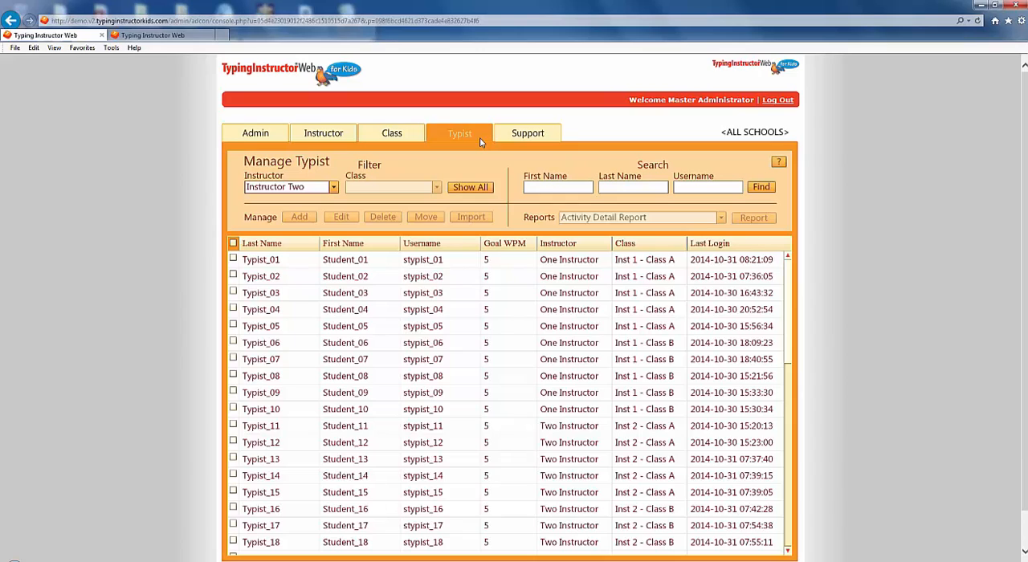
pyautogui.click(524, 136)
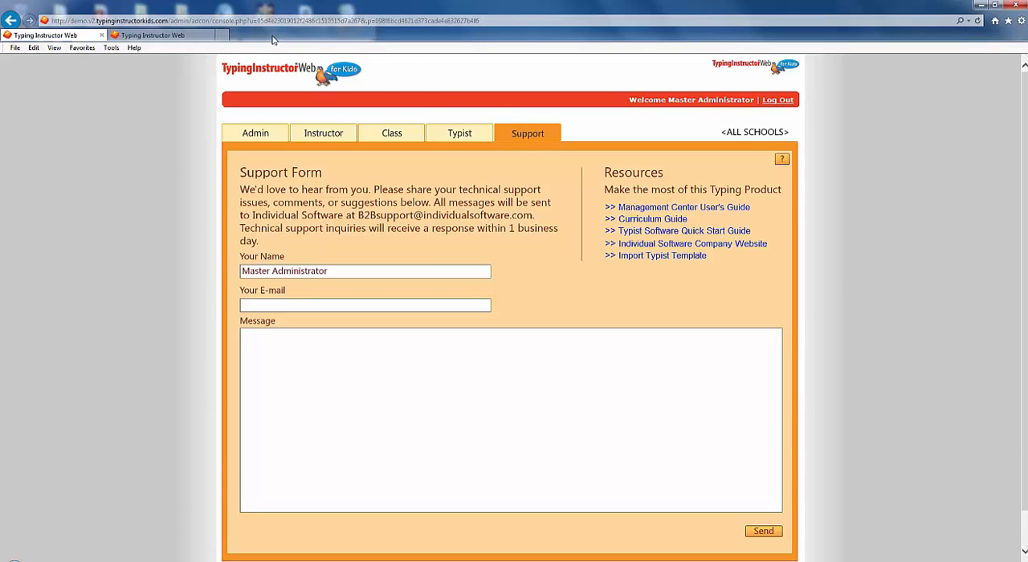
pyautogui.click(183, 36)
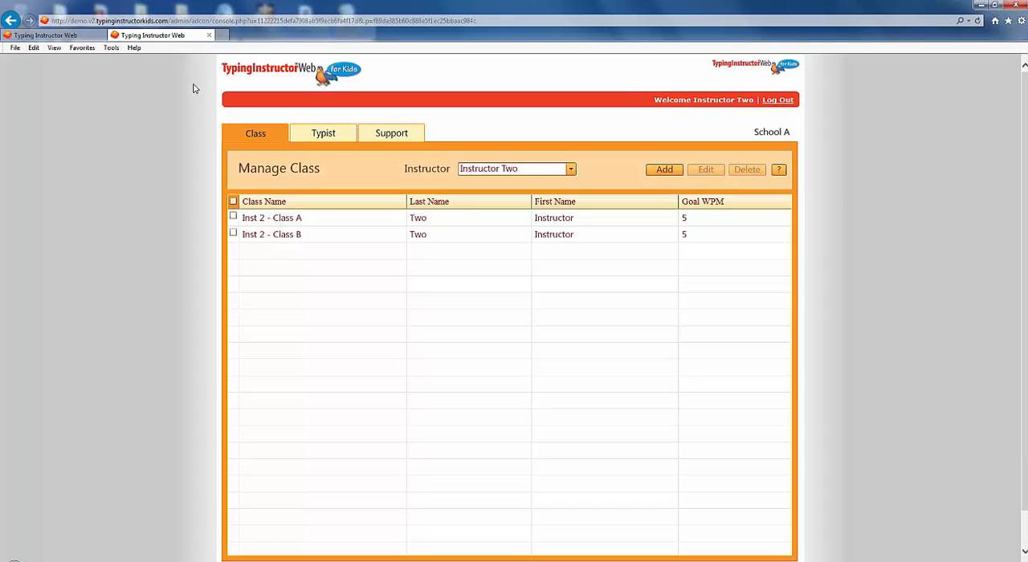
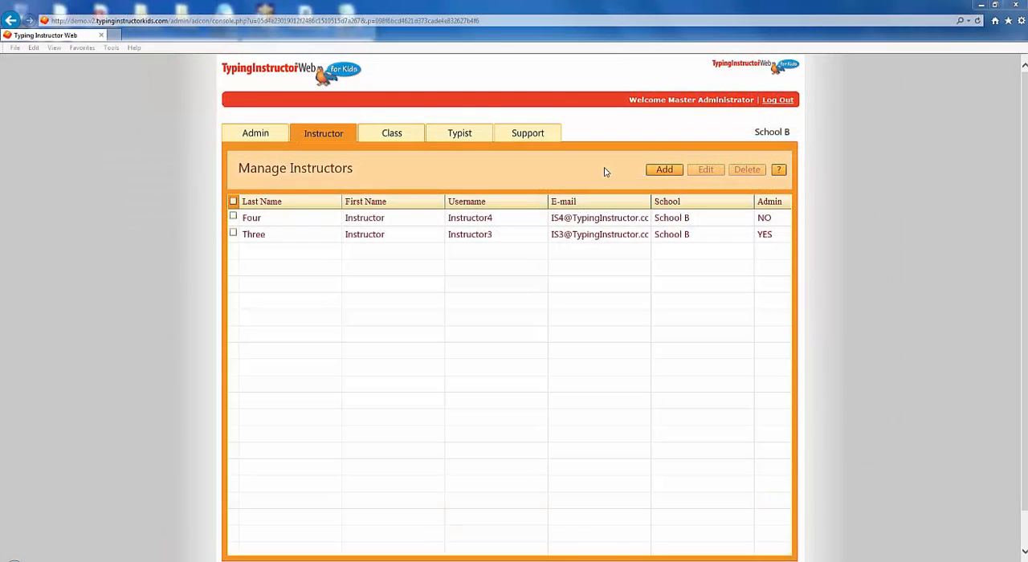
# Step: Add a School B instructor with username Instructor5, last name Five and first name Instructor, without admin rights
pyautogui.click(651, 170)
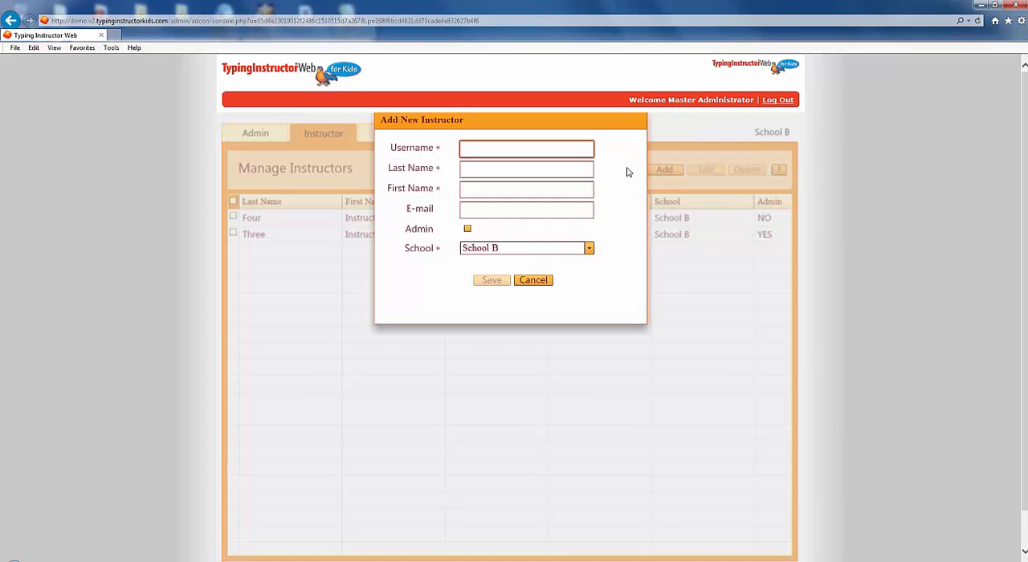
pyautogui.write('Ins')
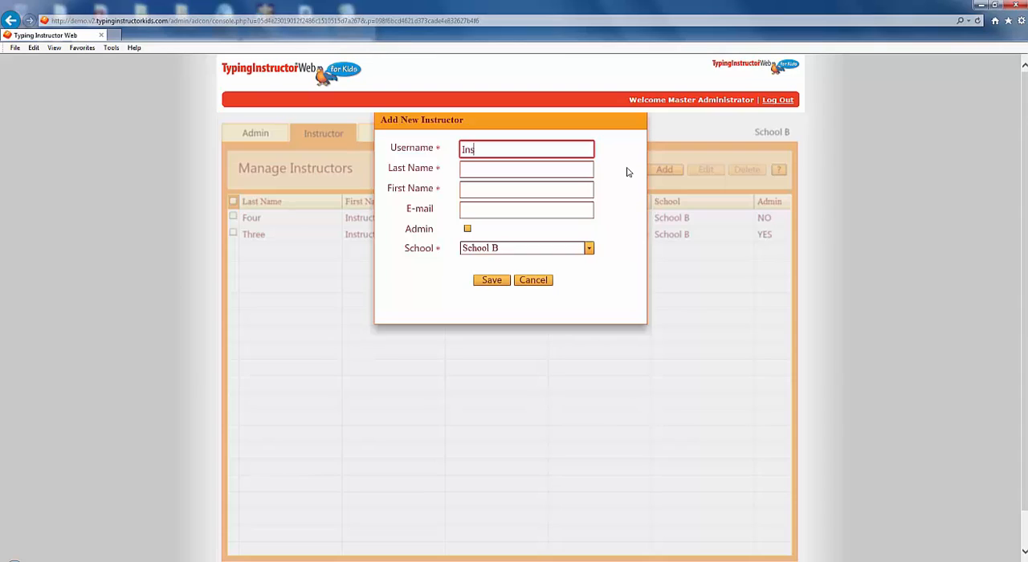
pyautogui.write('tructor5')
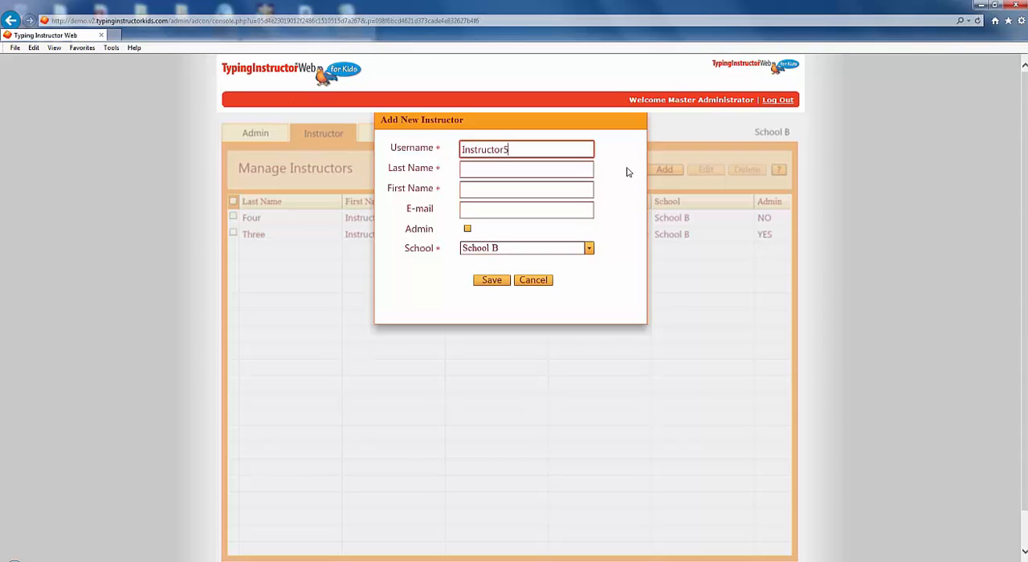
pyautogui.press('Tab')
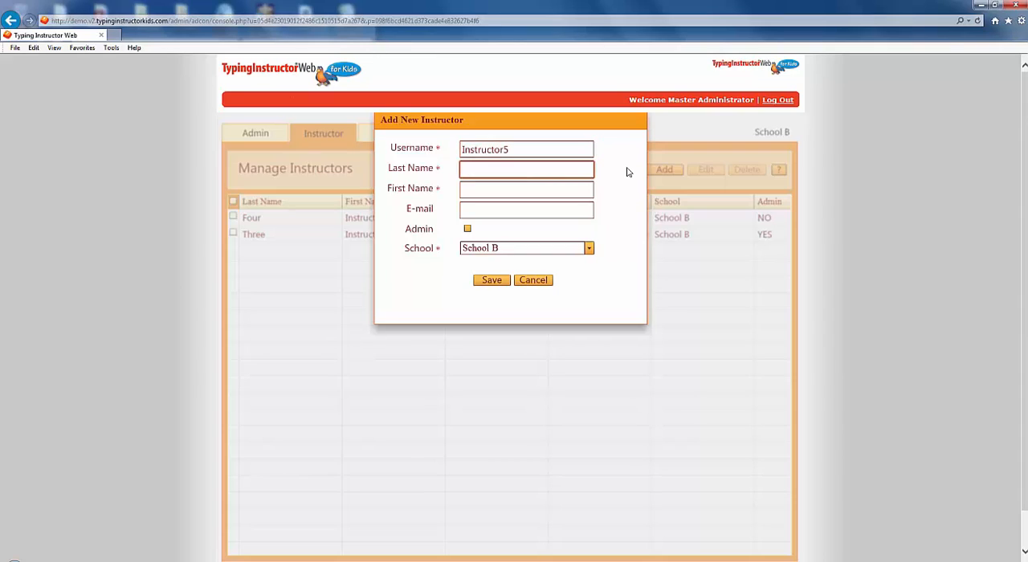
pyautogui.write('Five')
pyautogui.press('Tab')
pyautogui.write('In')
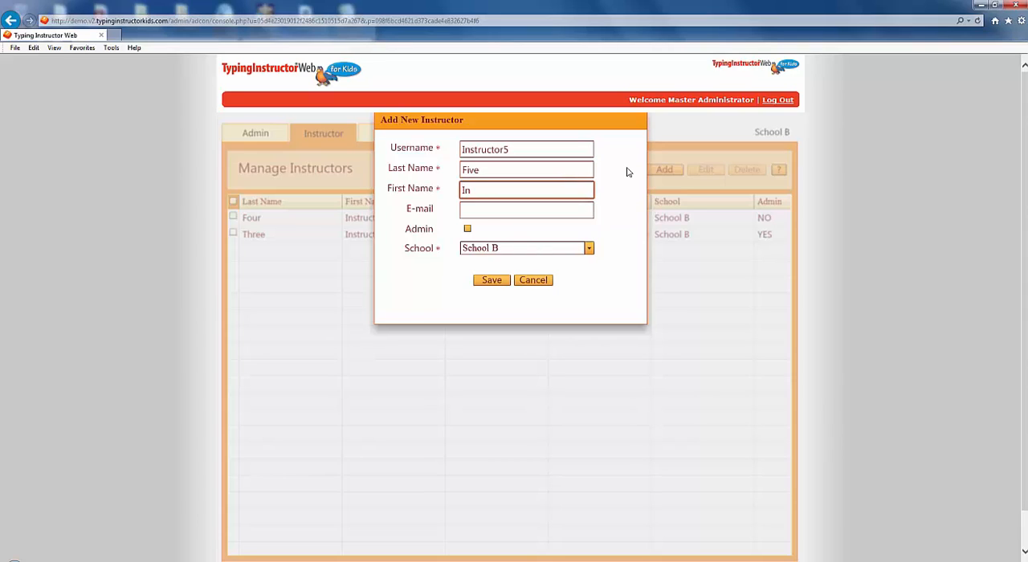
pyautogui.write('structor')
pyautogui.click(509, 282)
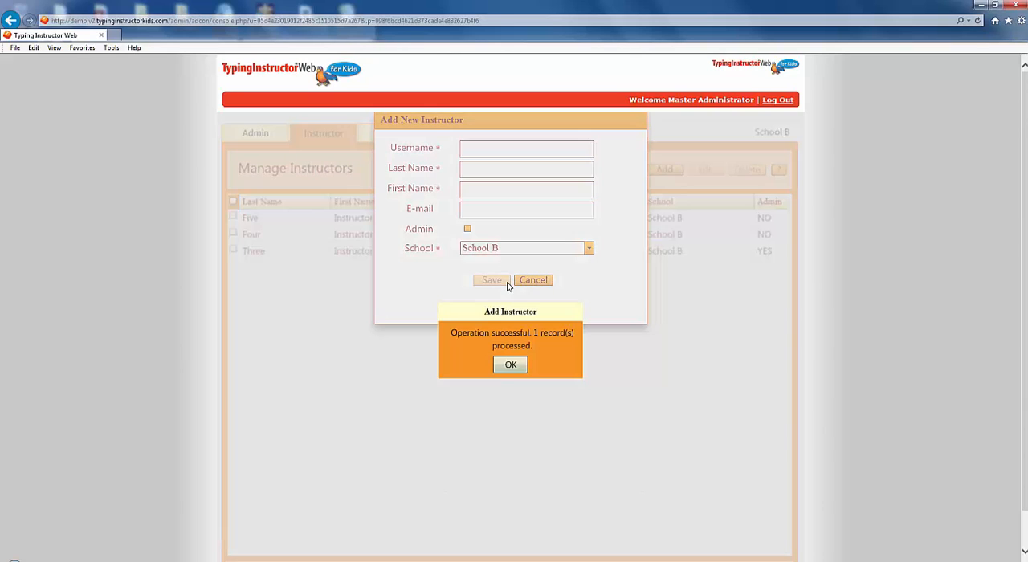
pyautogui.click(514, 367)
pyautogui.click(550, 281)
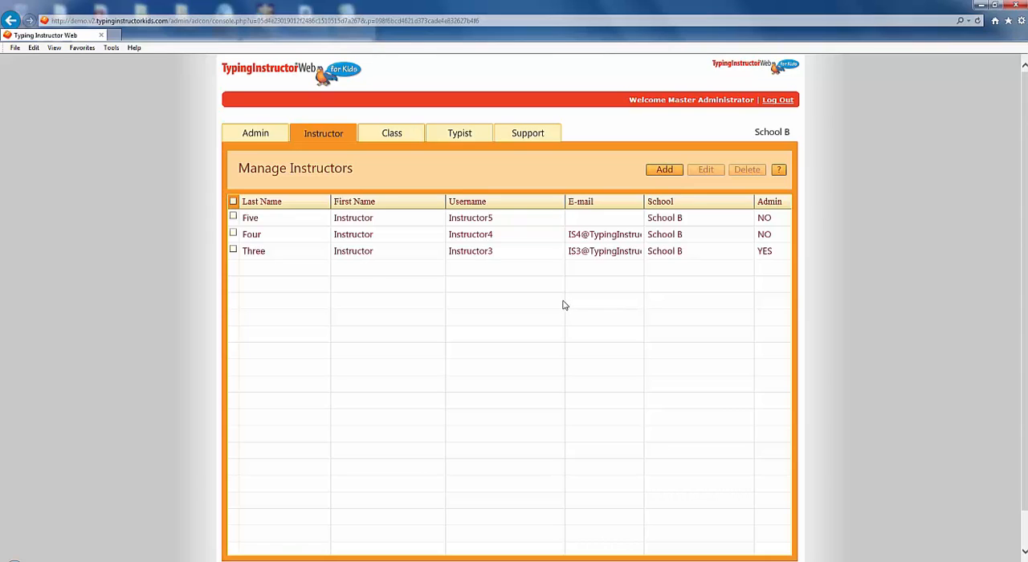
# Step: Grant admin rights to the instructor with username Instructor5 and save the record
pyautogui.click(234, 218)
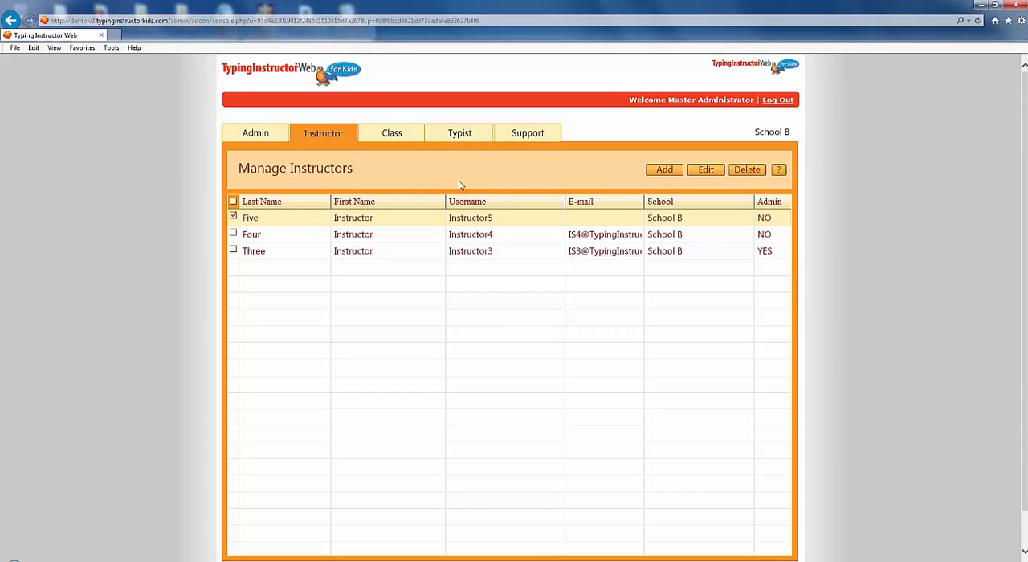
pyautogui.click(705, 171)
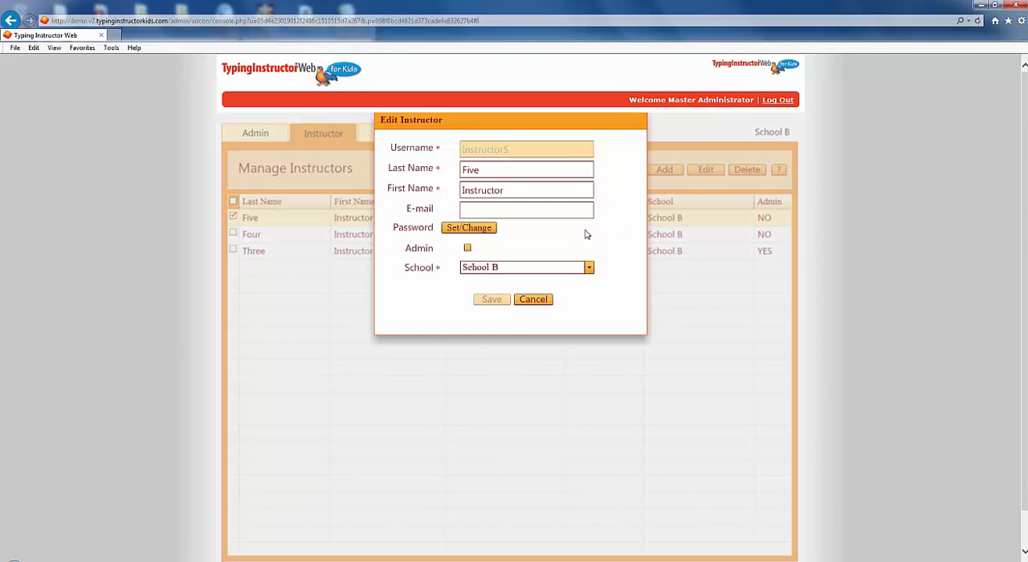
pyautogui.click(469, 251)
pyautogui.click(493, 300)
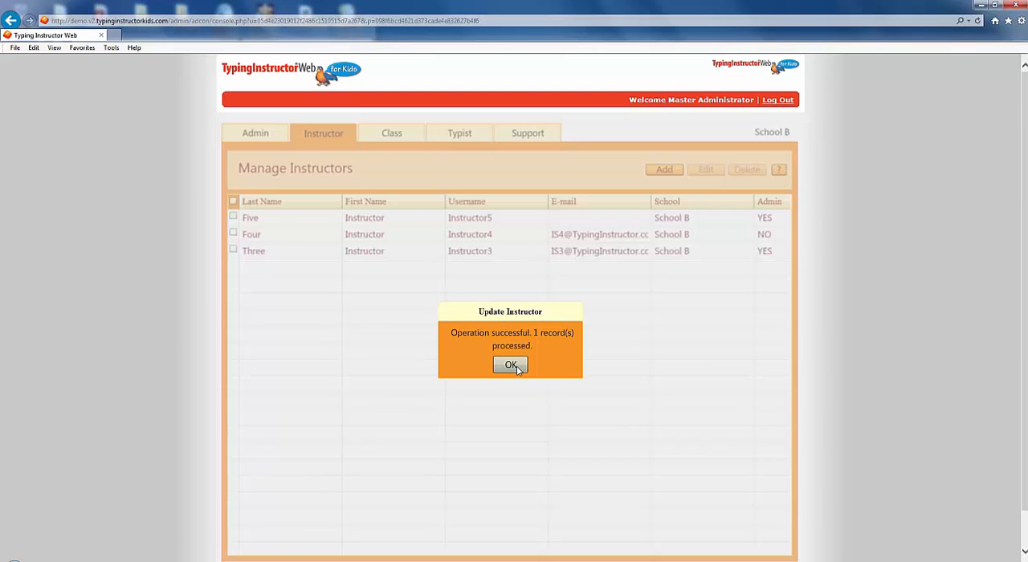
pyautogui.click(517, 368)
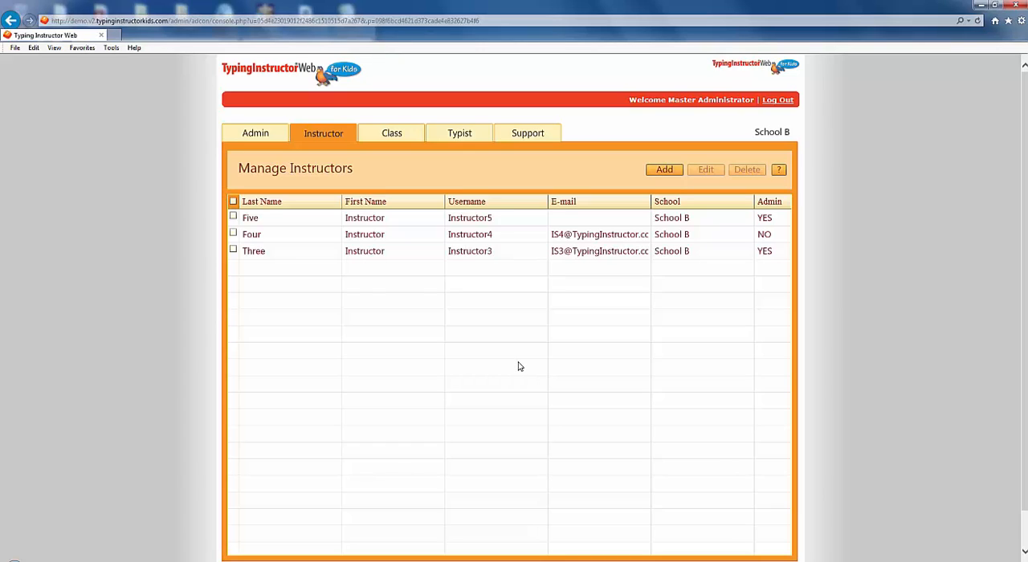
# Step: Delete the instructor with username Instructor5 from the School B instructor list
pyautogui.click(233, 218)
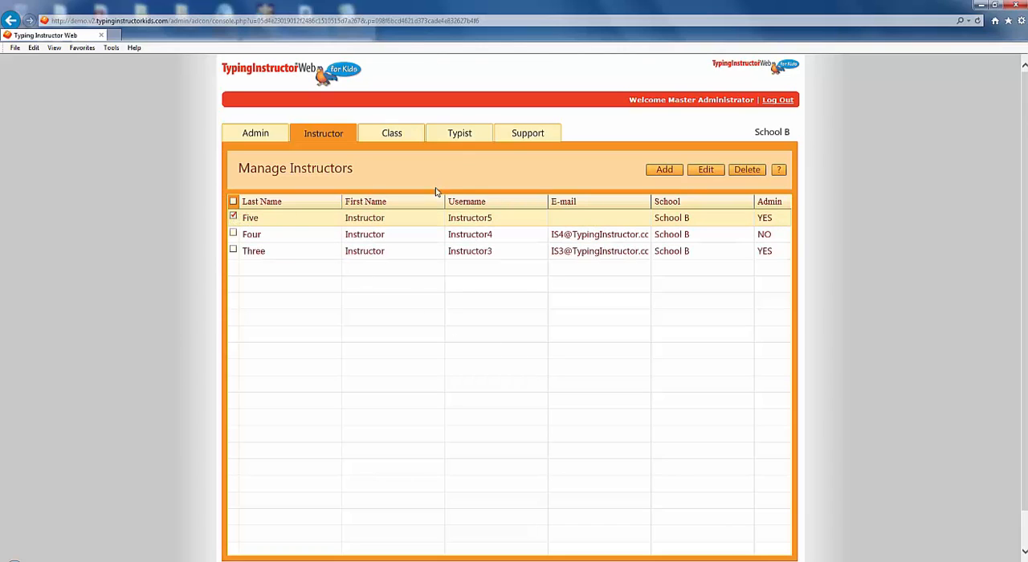
pyautogui.click(746, 171)
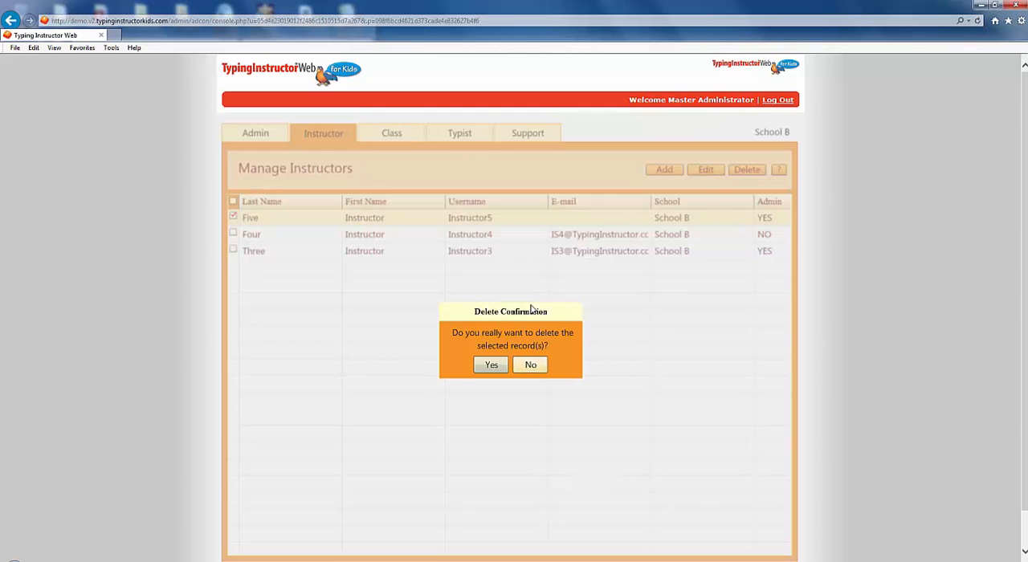
pyautogui.click(492, 366)
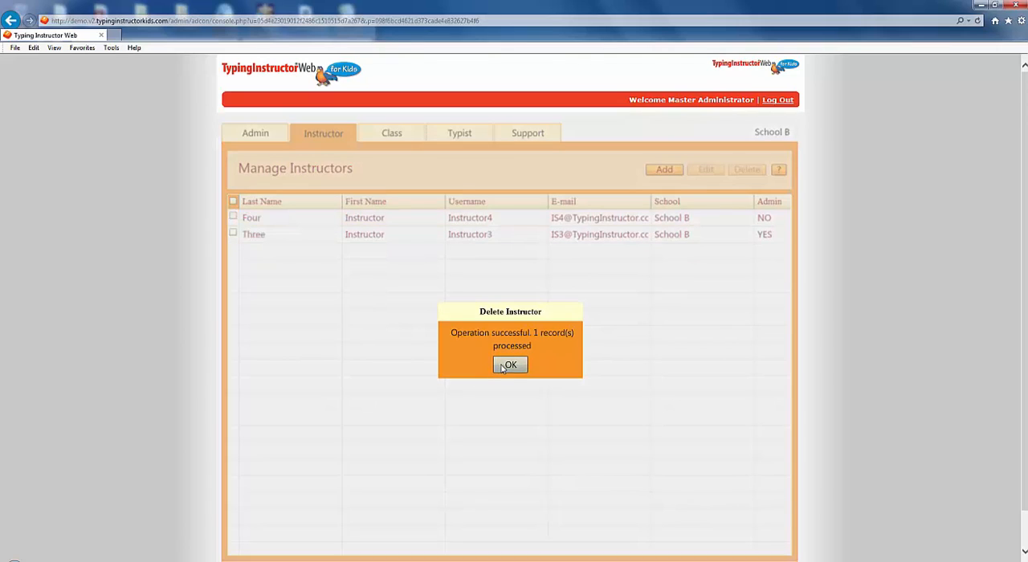
pyautogui.click(509, 365)
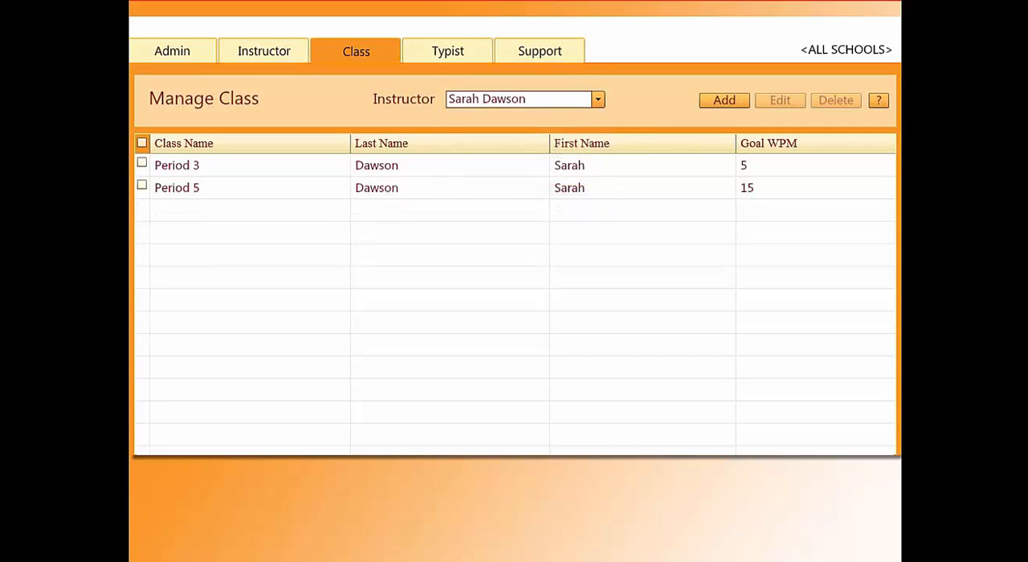
pyautogui.click(143, 185)
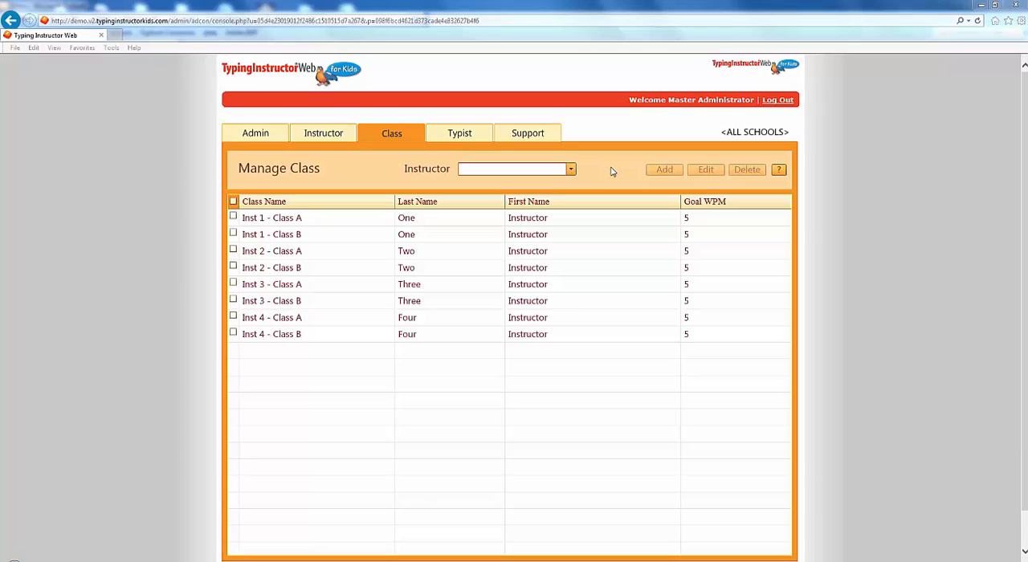
# Step: Show only Instructor Four's classes and add a class named Class C with the Suggested Typing Plan and a goal of 5 WPM
pyautogui.click(571, 169)
pyautogui.click(544, 183)
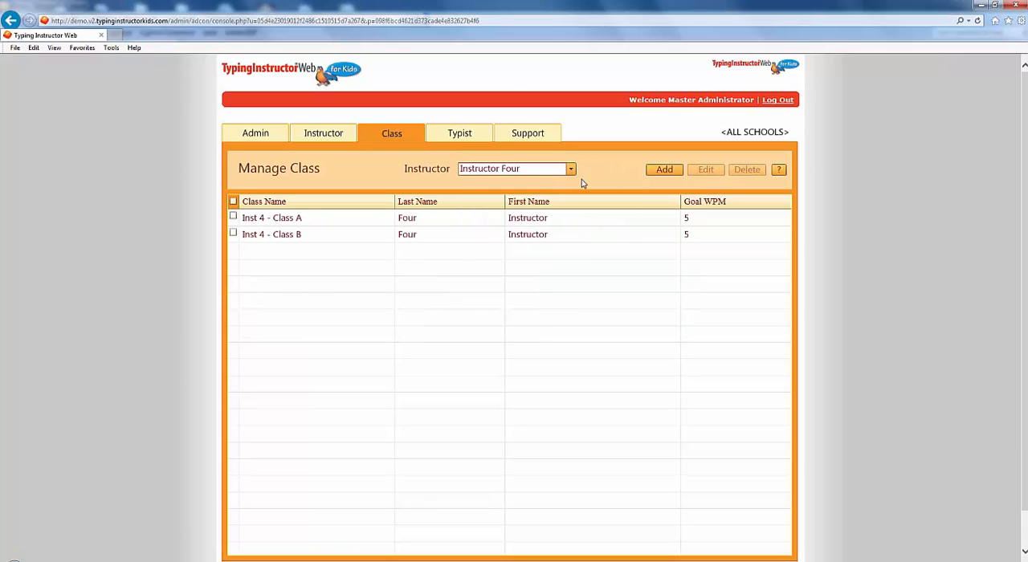
pyautogui.click(663, 169)
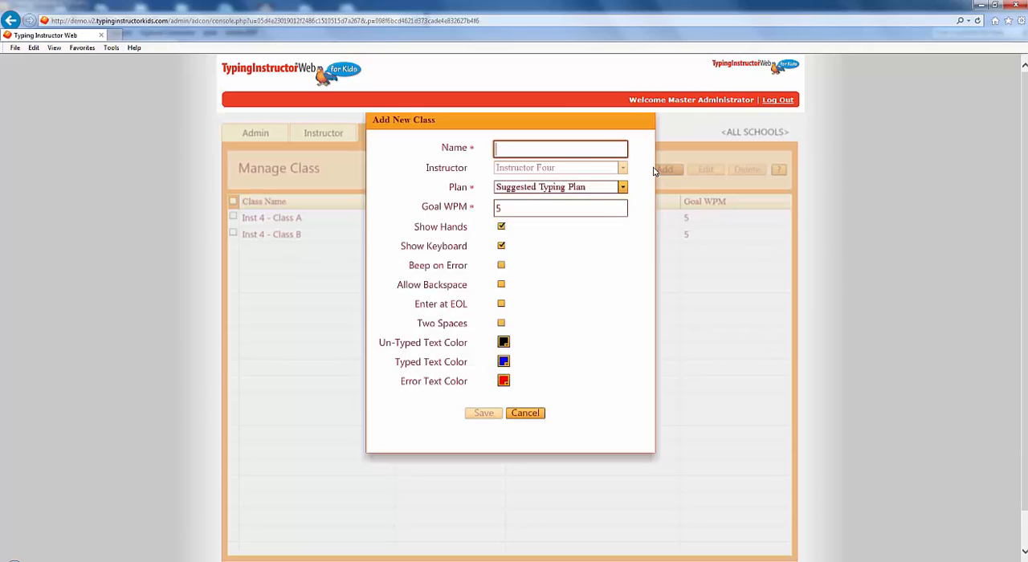
pyautogui.write('C')
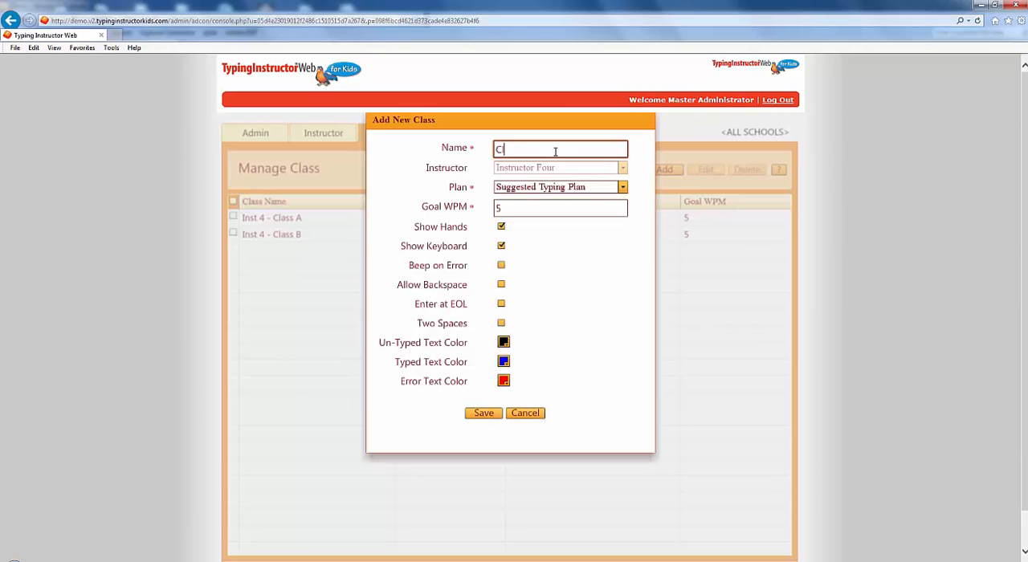
pyautogui.write('lass C')
pyautogui.click(623, 188)
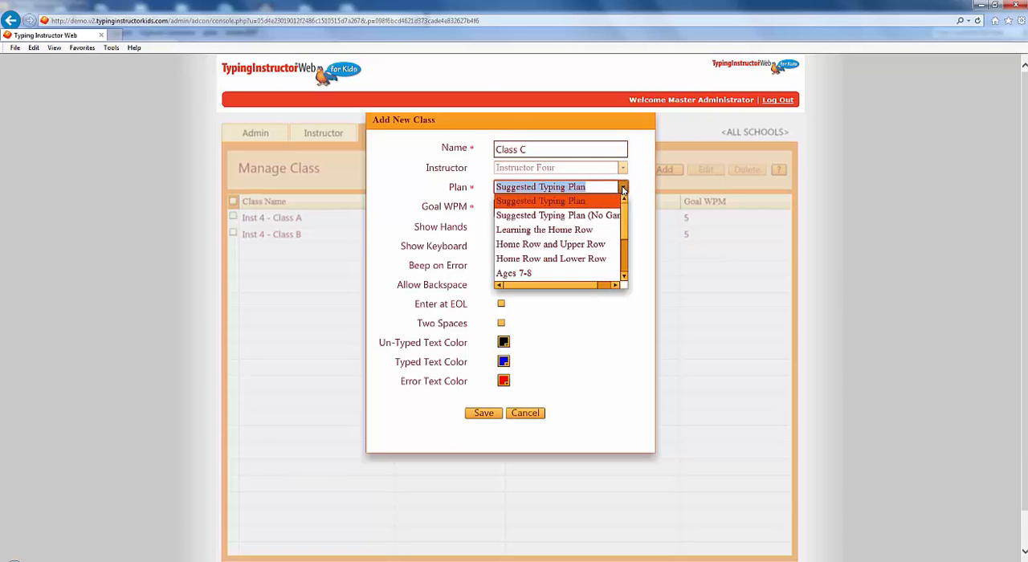
pyautogui.moveTo(625, 227); pyautogui.dragTo(630, 250)
pyautogui.click(637, 259)
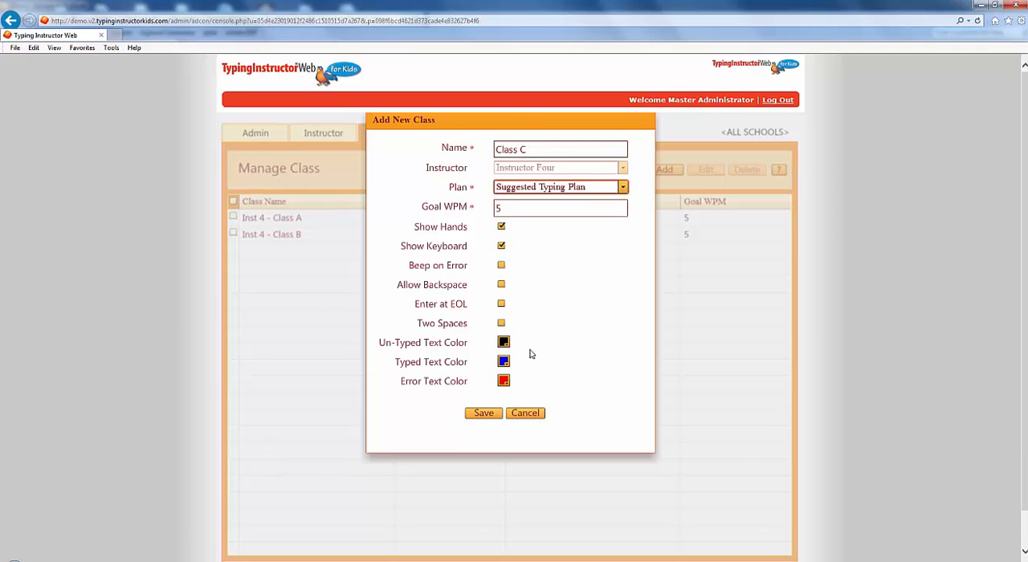
pyautogui.click(486, 413)
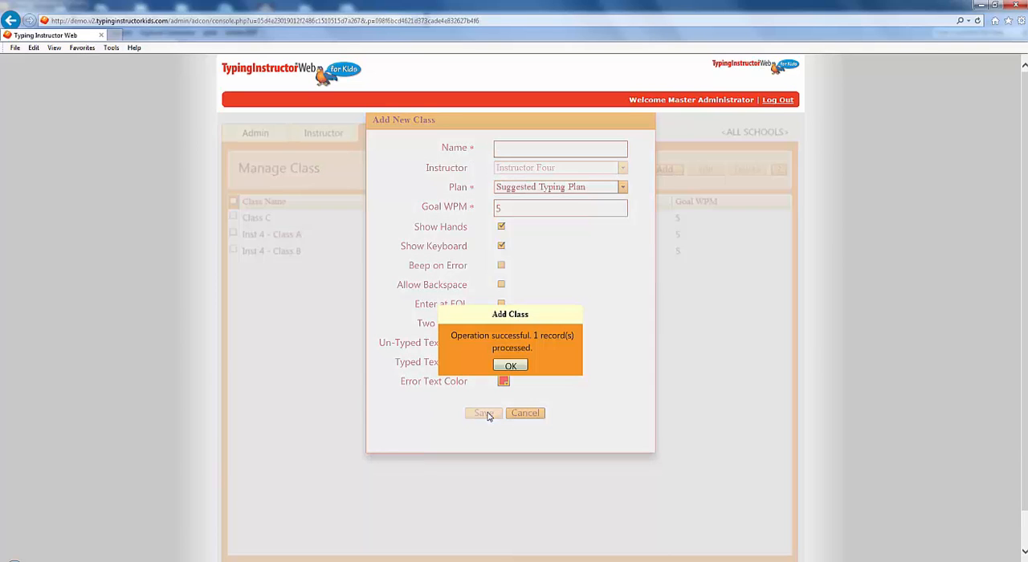
pyautogui.click(512, 367)
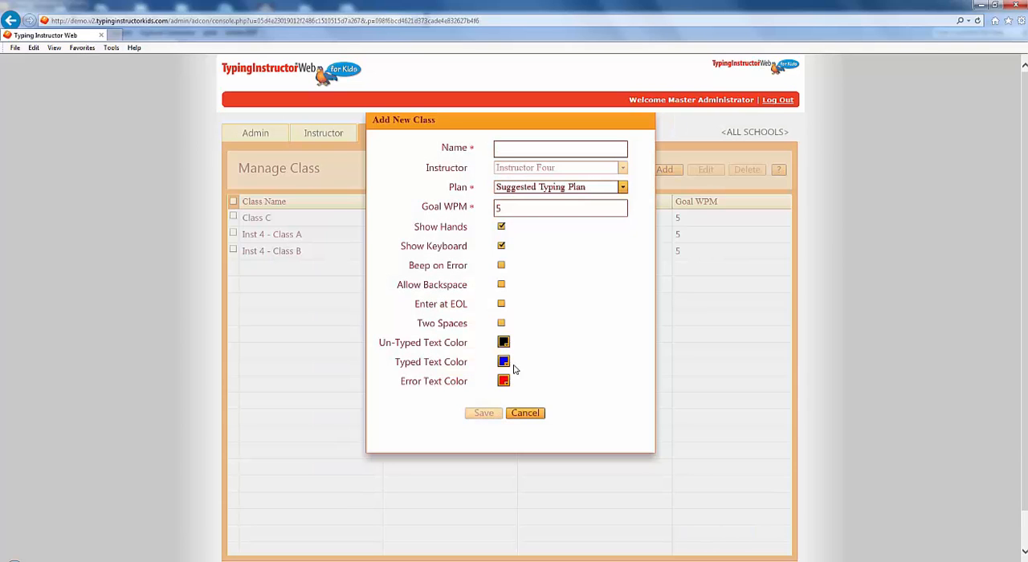
pyautogui.click(536, 416)
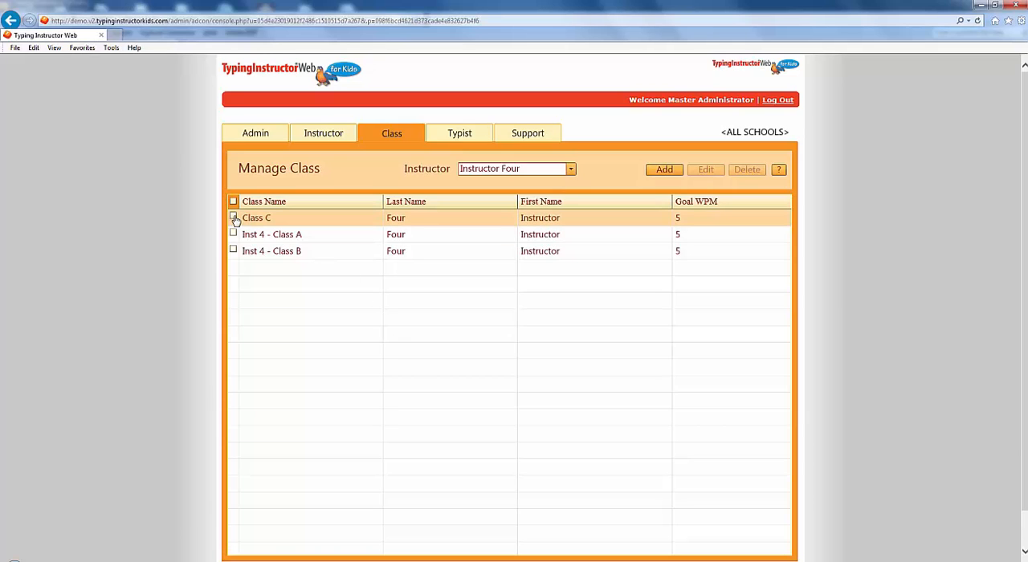
# Step: Delete Class C from Instructor Four's class list
pyautogui.click(234, 218)
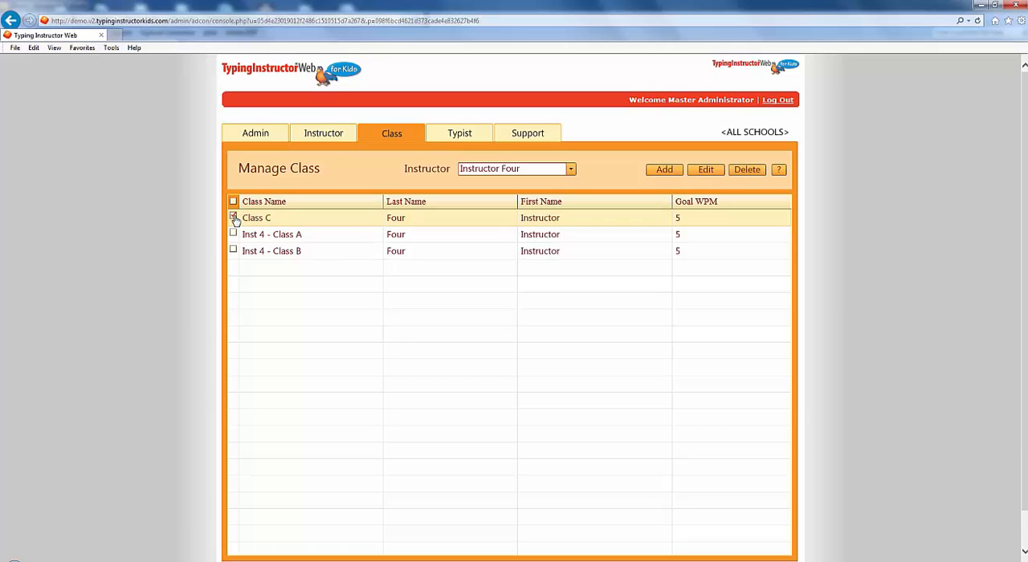
pyautogui.click(746, 170)
pyautogui.click(491, 365)
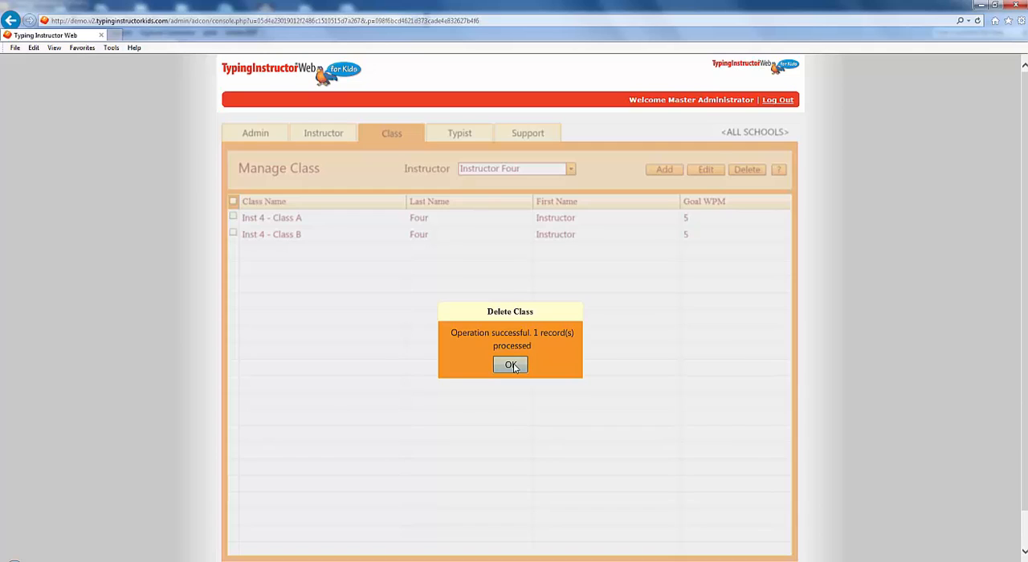
pyautogui.click(511, 366)
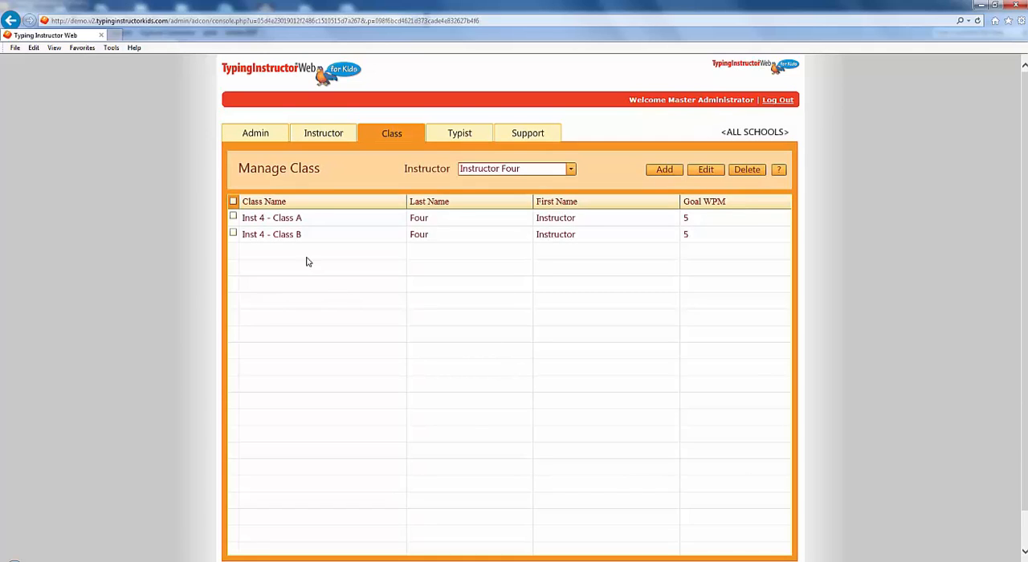
# Step: View the editable settings of Inst 4 - Class A and close them without changes
pyautogui.click(234, 218)
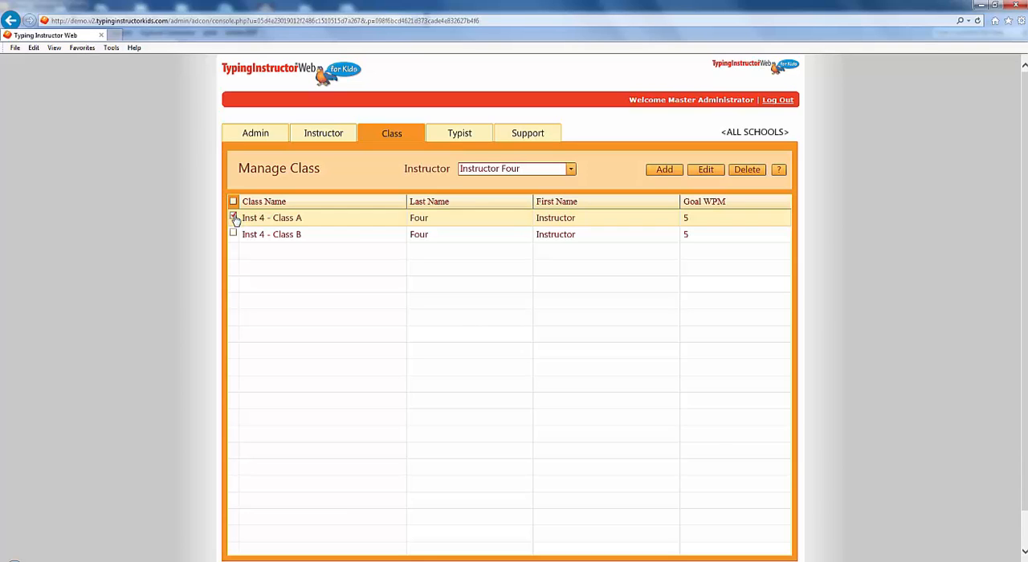
pyautogui.click(707, 173)
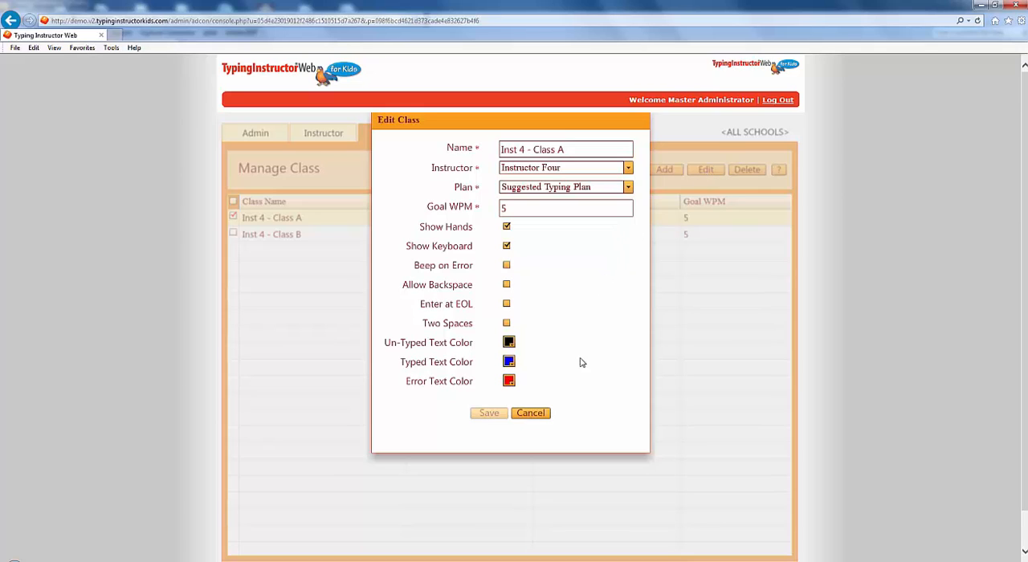
pyautogui.click(544, 413)
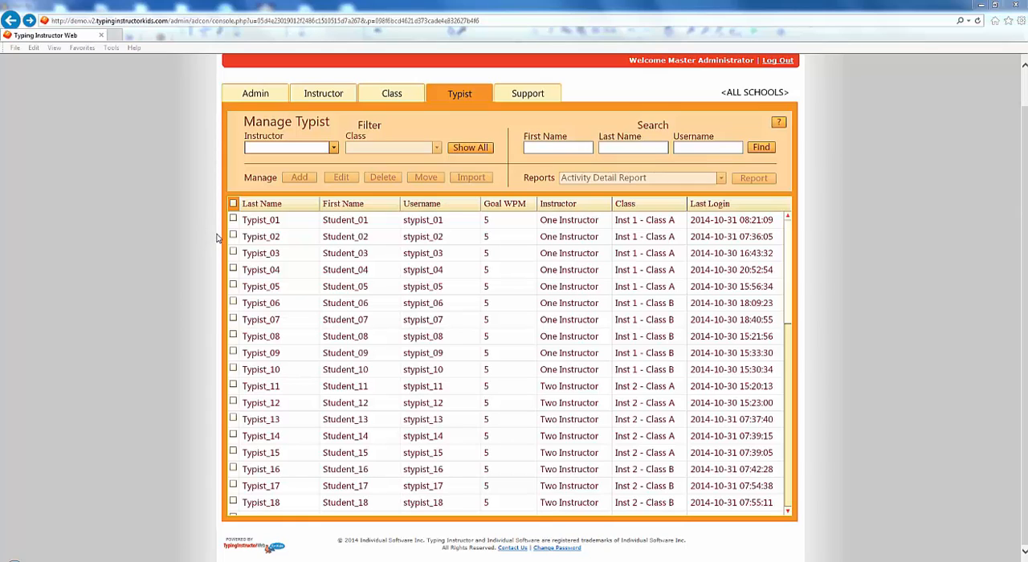
# Step: Select Typist_02, Typist_03, Typist_06 and Typist_09 individually, and extend the selection to all typists in the list
pyautogui.click(234, 237)
pyautogui.click(234, 236)
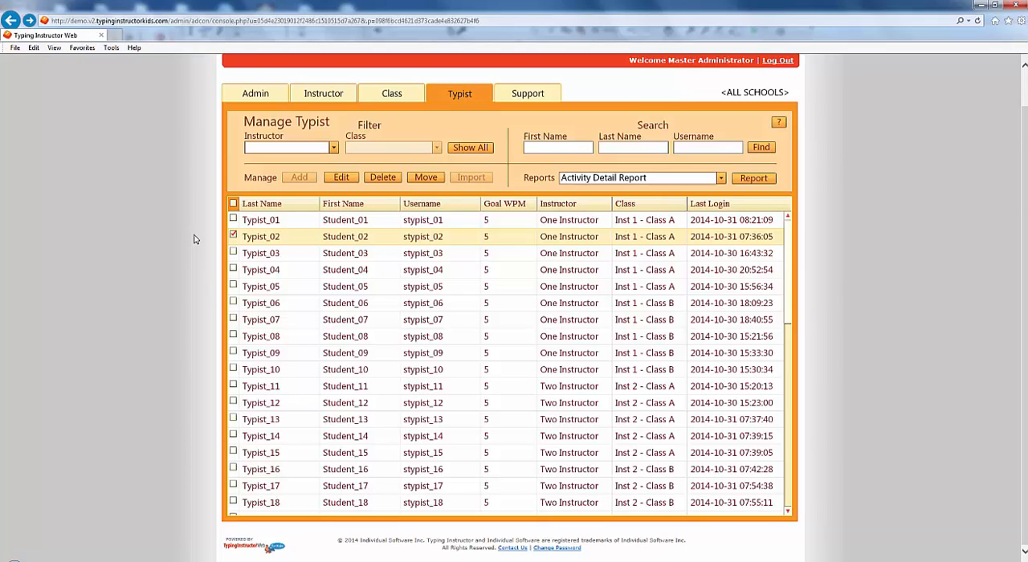
pyautogui.click(233, 253)
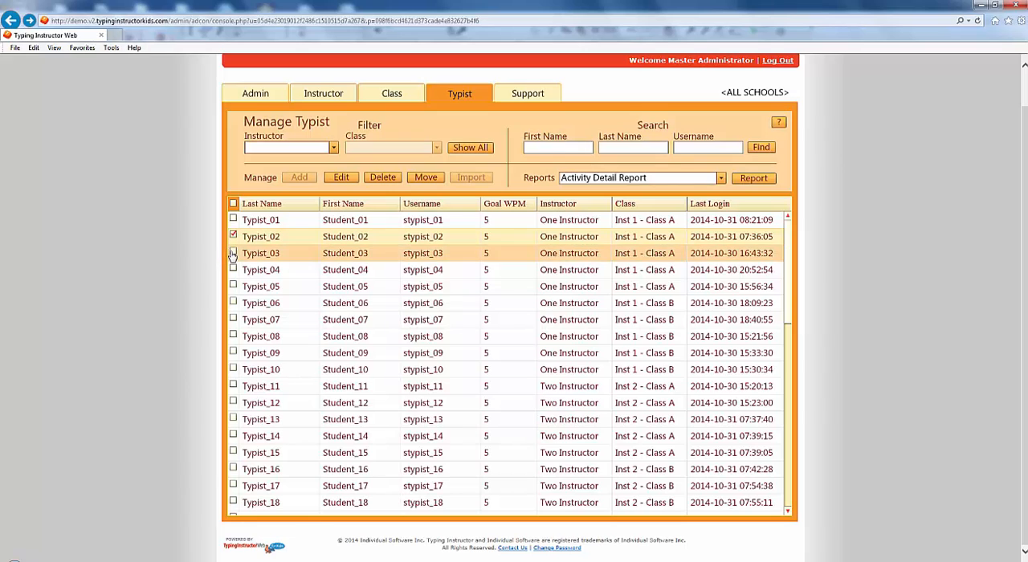
pyautogui.click(233, 303)
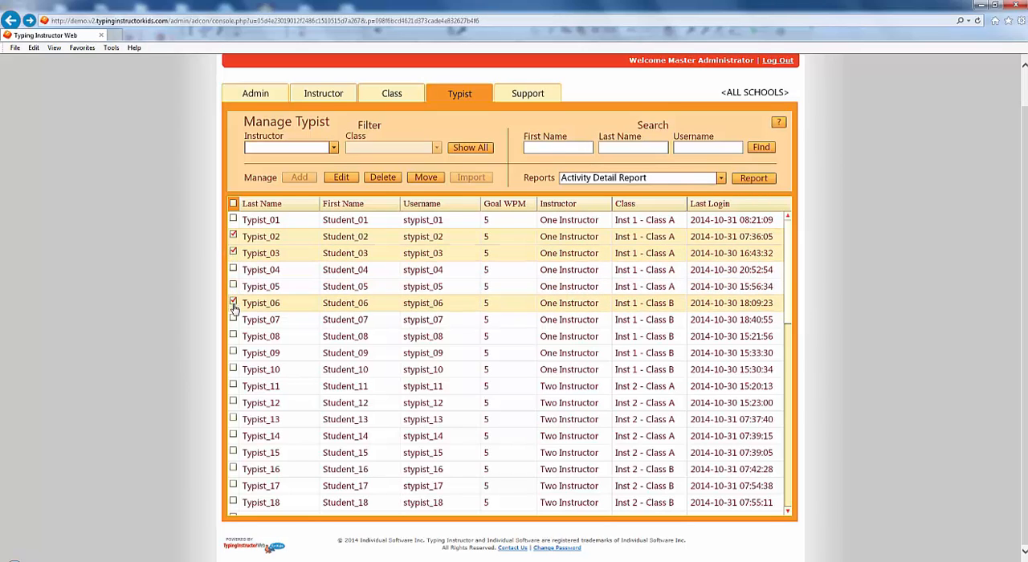
pyautogui.click(233, 354)
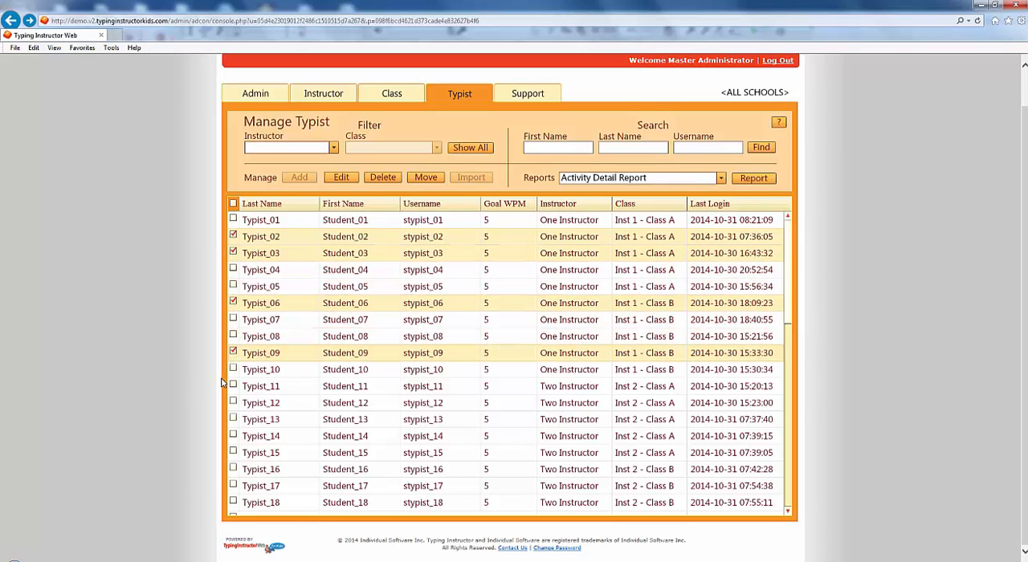
pyautogui.click(233, 204)
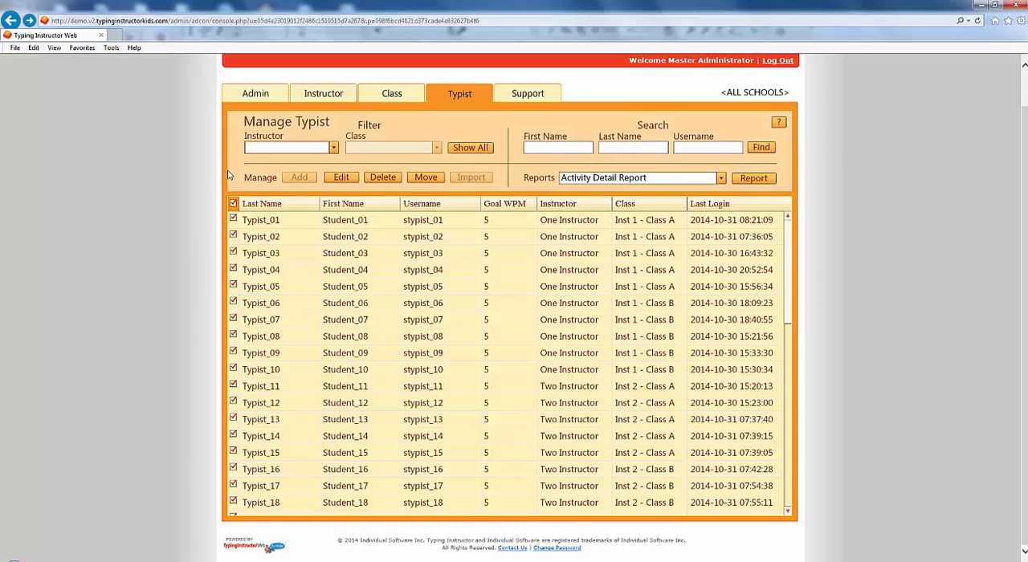
# Step: Filter the typist list to Instructor One's class Inst 1 - Class A
pyautogui.click(333, 148)
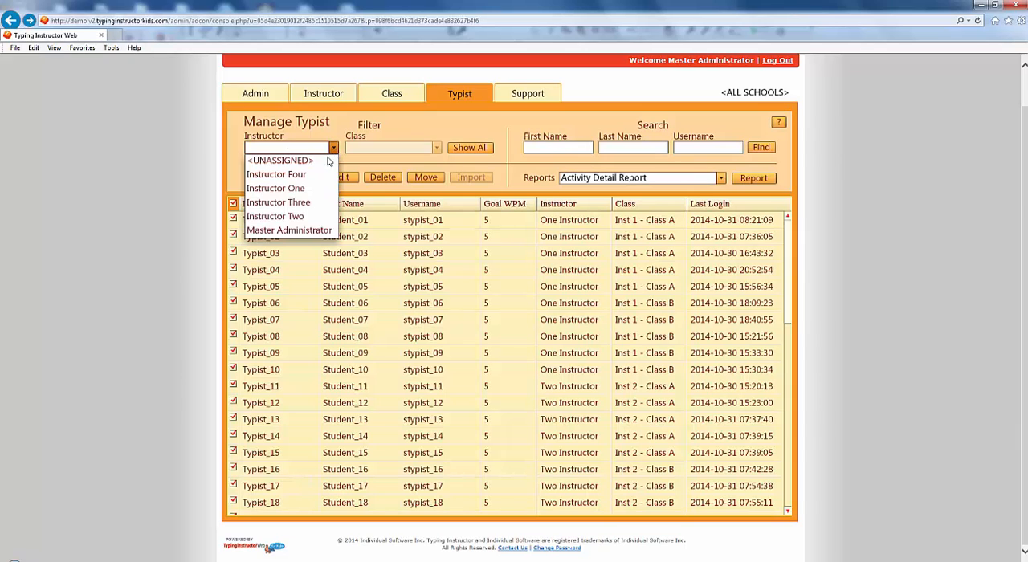
pyautogui.click(309, 189)
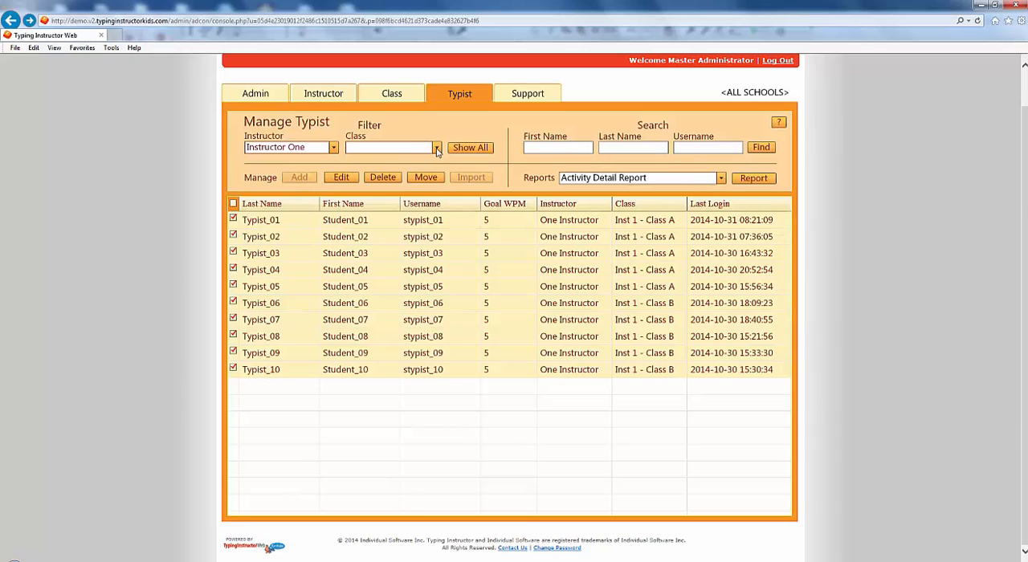
pyautogui.click(436, 148)
pyautogui.click(418, 162)
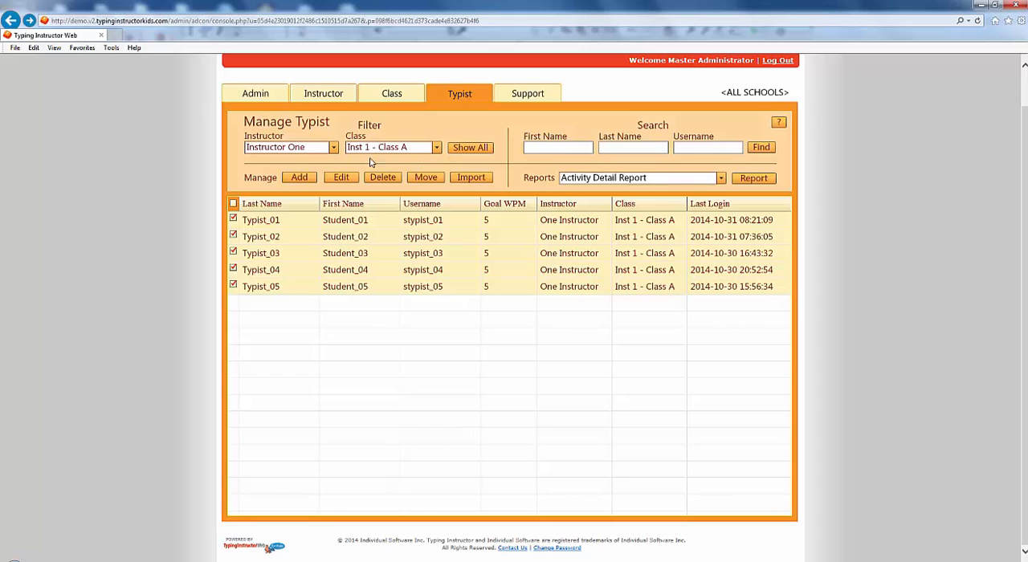
# Step: Start a new typist in Inst 1 - Class A with username stypist_51, last name Typist_51 and first name Student_51
pyautogui.click(299, 178)
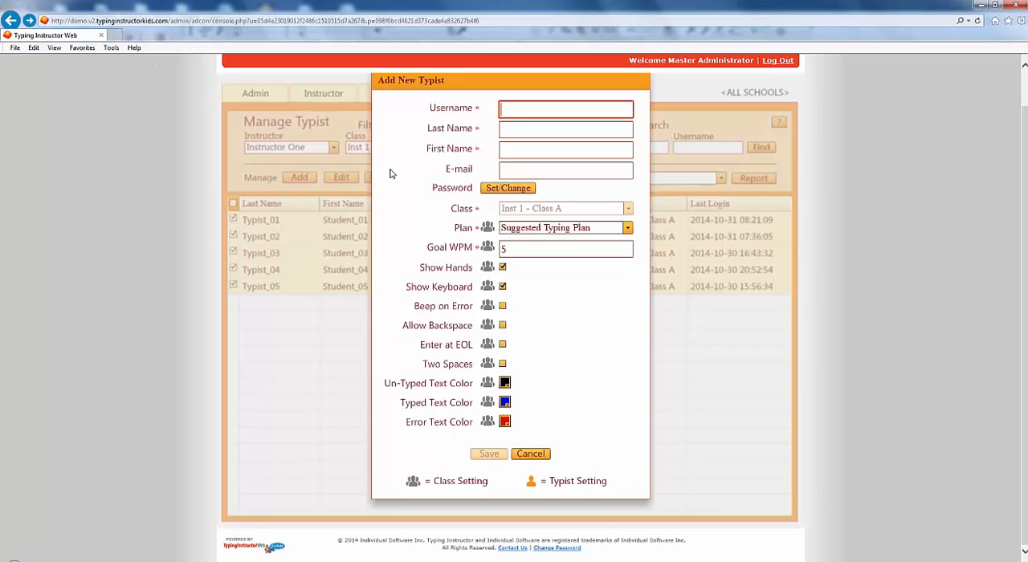
pyautogui.write('stypist')
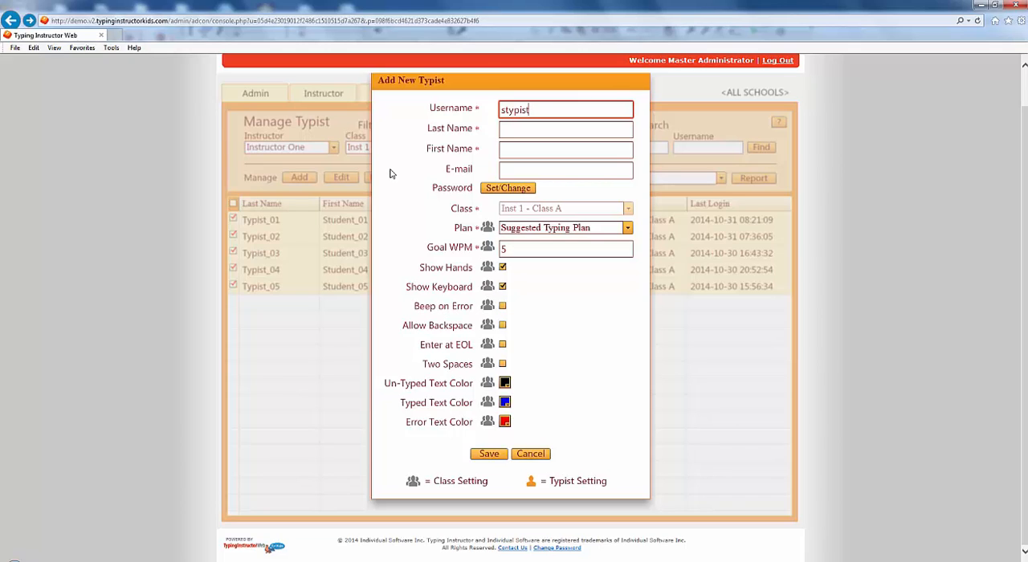
pyautogui.write('_51')
pyautogui.press('Tab')
pyautogui.write('y')
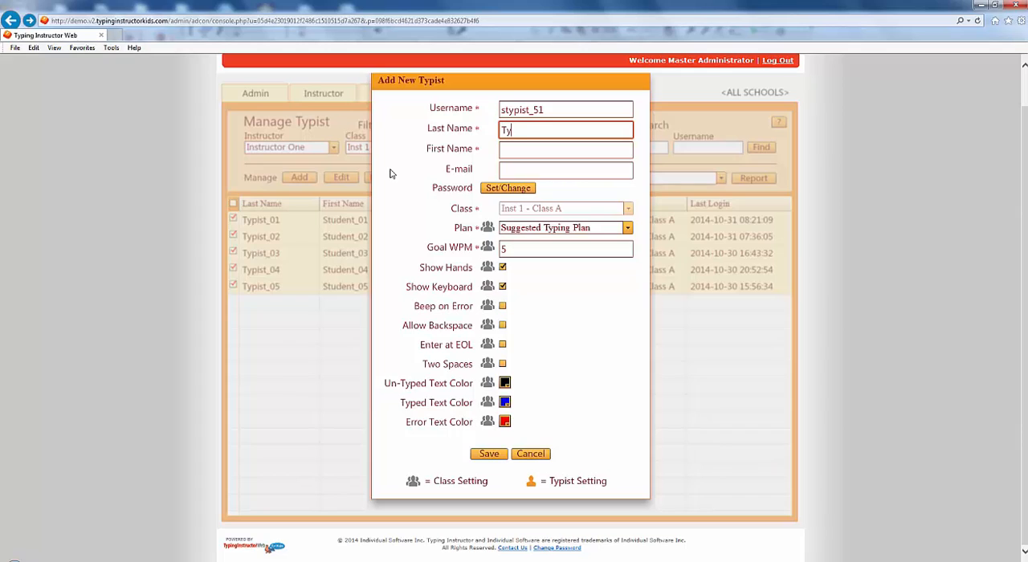
pyautogui.write('pist_51')
pyautogui.press('Tab')
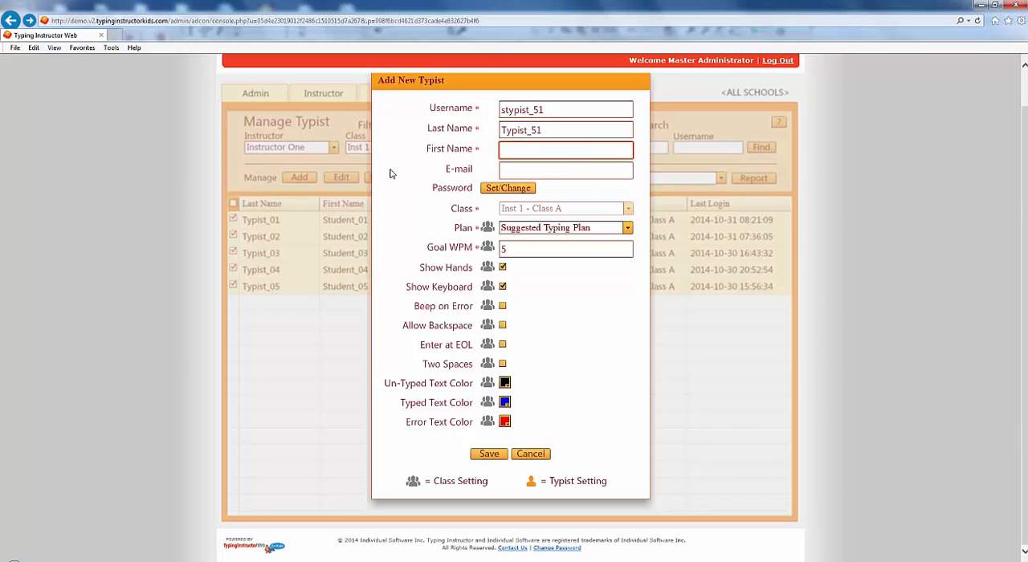
pyautogui.write('Student_51')
# Step: Enter and confirm the new typist's account password, and save it
pyautogui.click(530, 189)
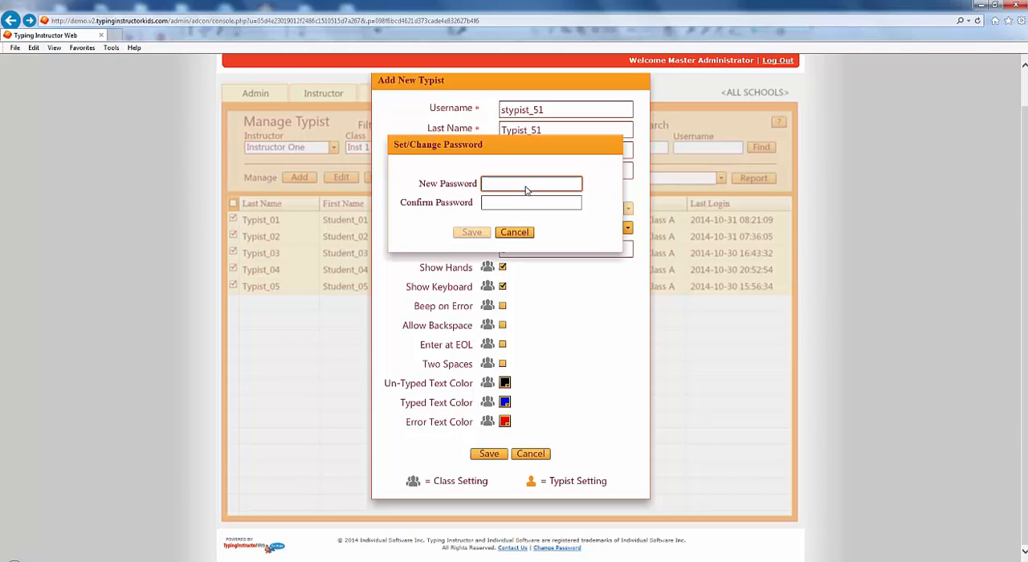
pyautogui.write('typist_51')
pyautogui.press('Tab')
pyautogui.write('typist_')
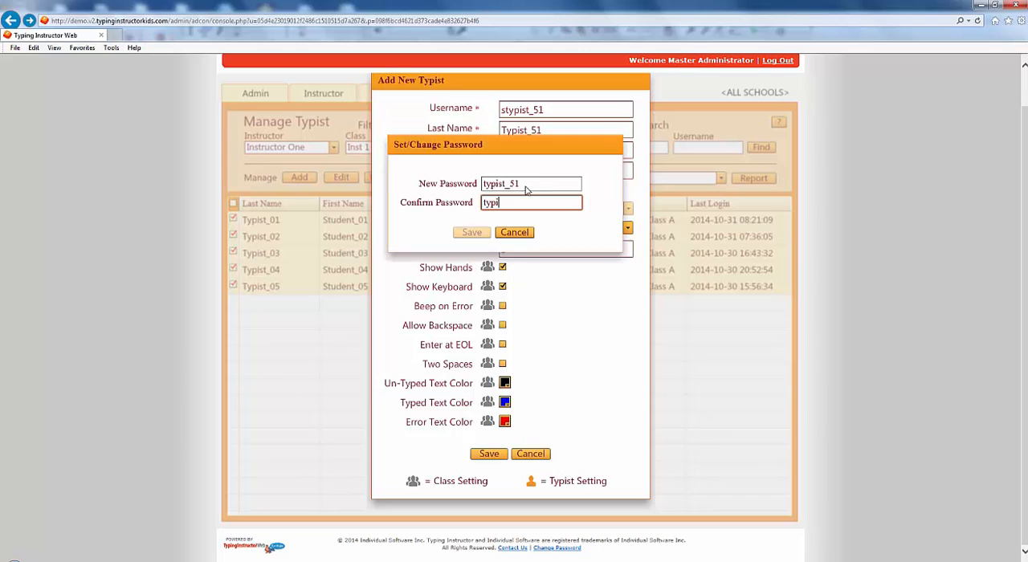
pyautogui.write('51')
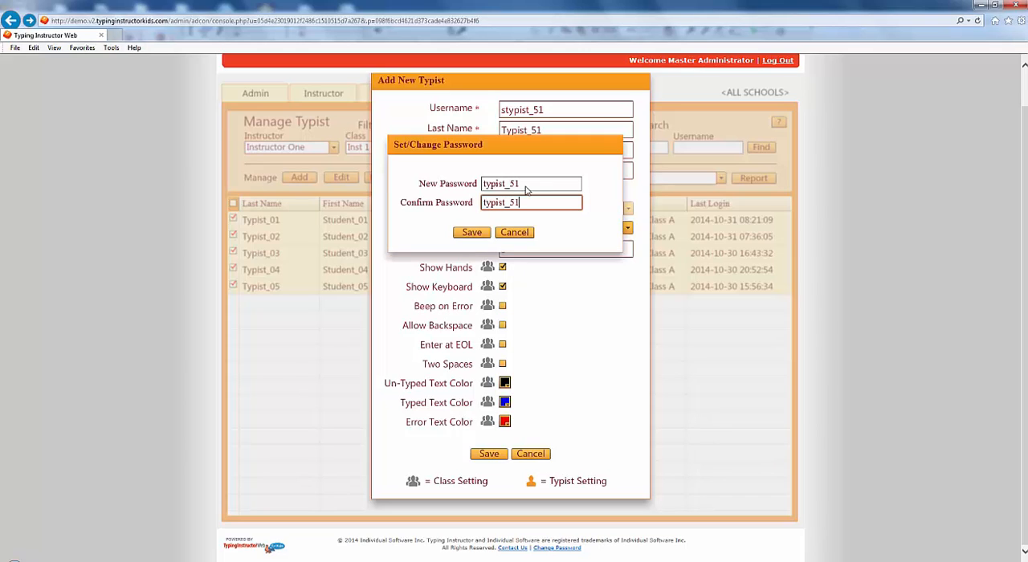
pyautogui.click(472, 232)
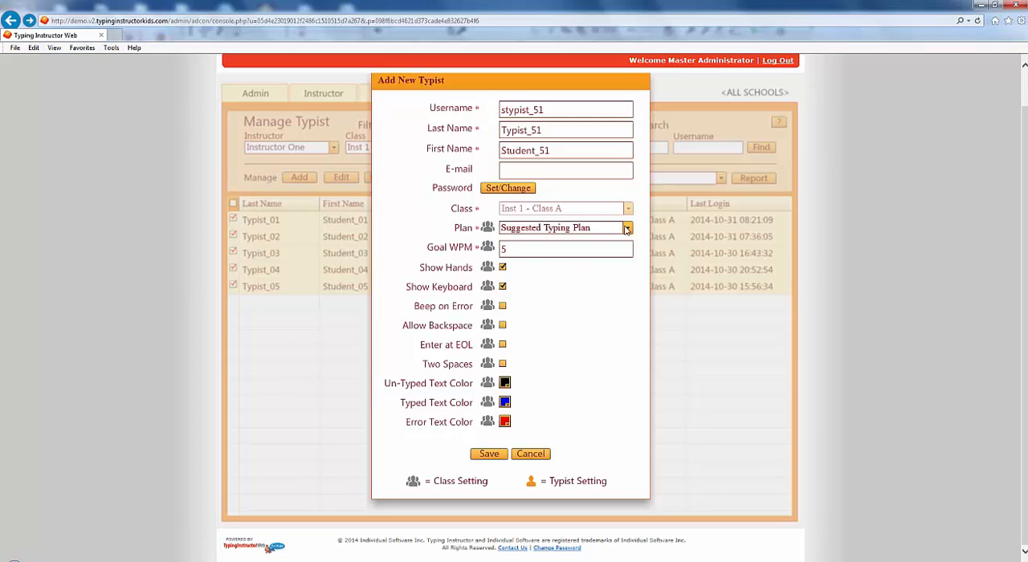
# Step: Assign the Suggested Typing Plan (No Games) to the new typist, save the record and close the add form
pyautogui.click(628, 229)
pyautogui.click(609, 255)
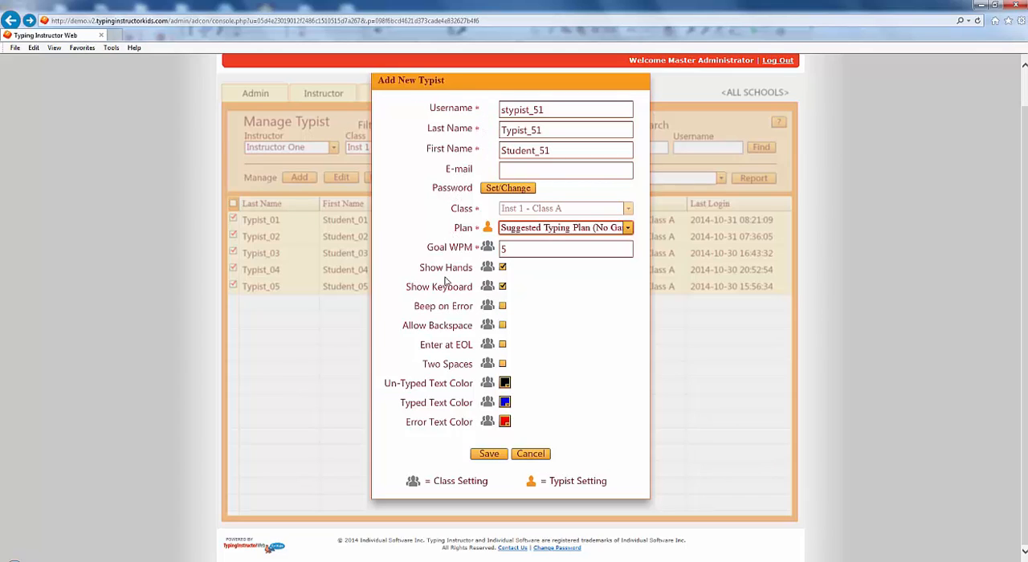
pyautogui.click(493, 455)
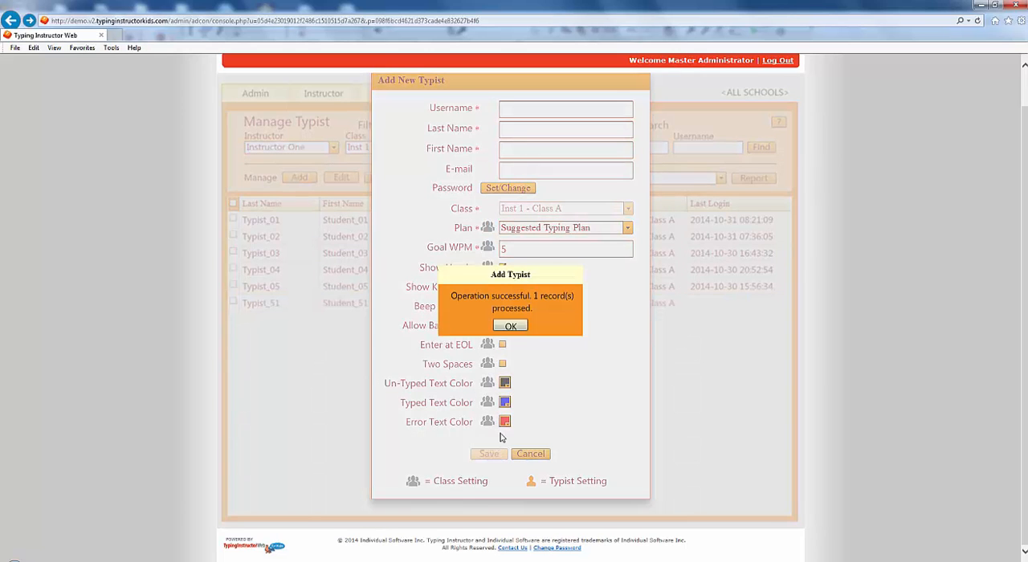
pyautogui.click(511, 326)
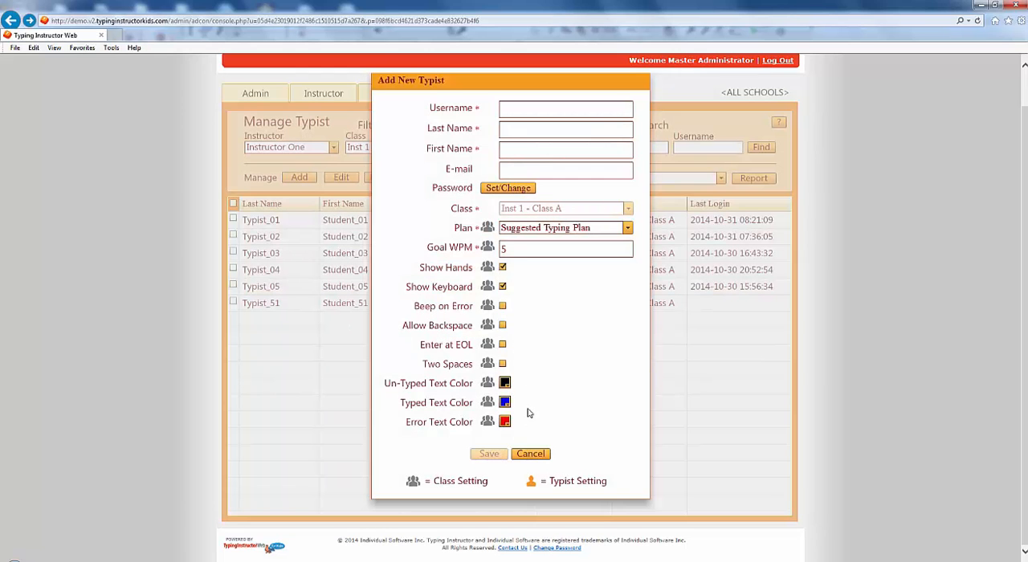
pyautogui.click(532, 455)
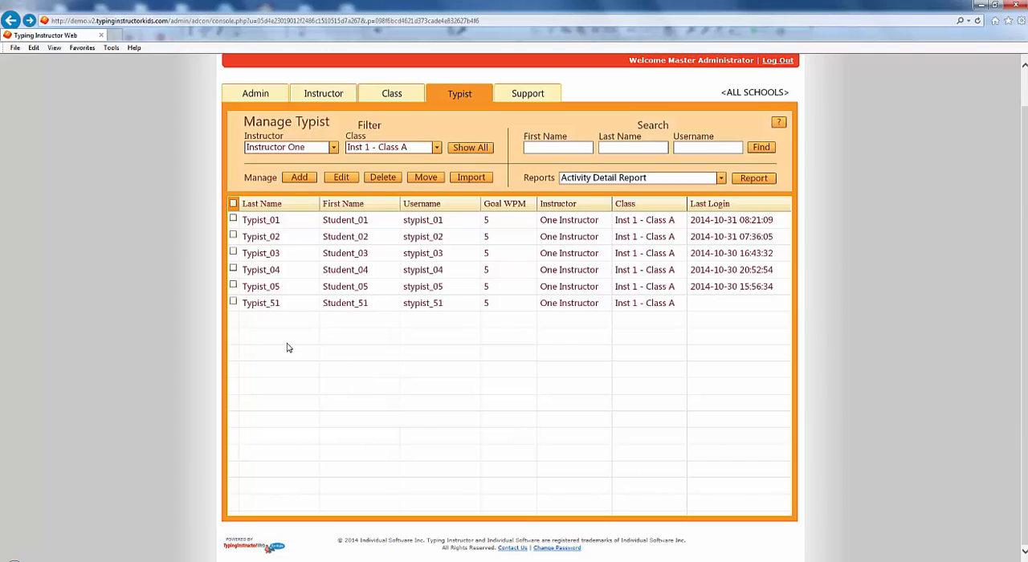
# Step: Edit Typist_51 to use the Suggested Typing Plan and save the update
pyautogui.click(233, 304)
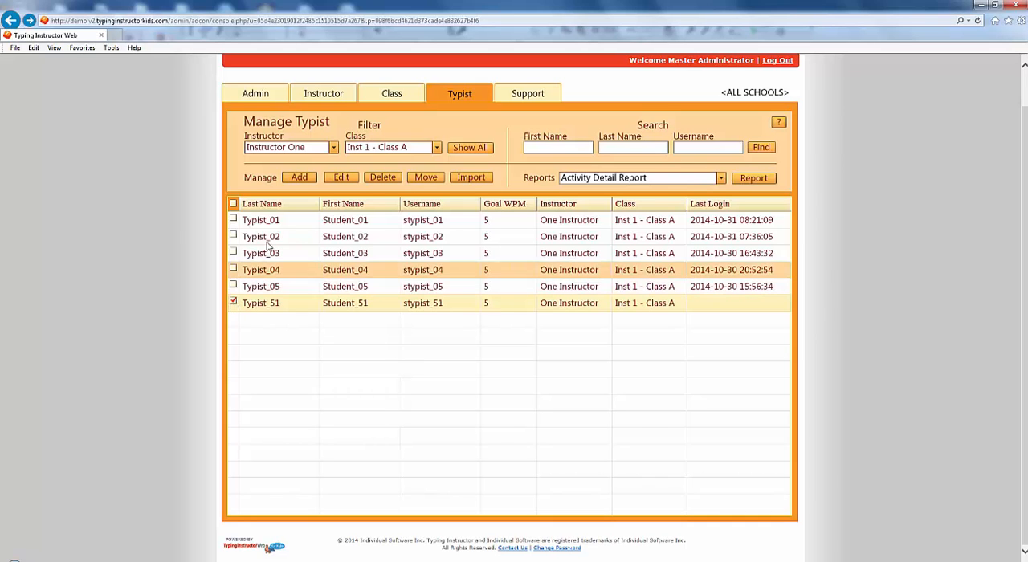
pyautogui.click(341, 178)
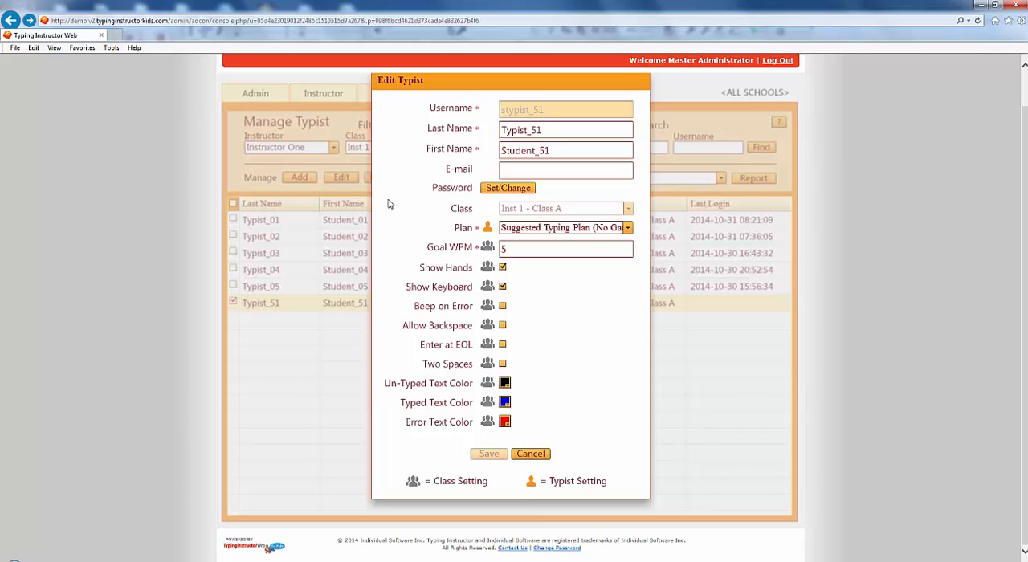
pyautogui.click(629, 229)
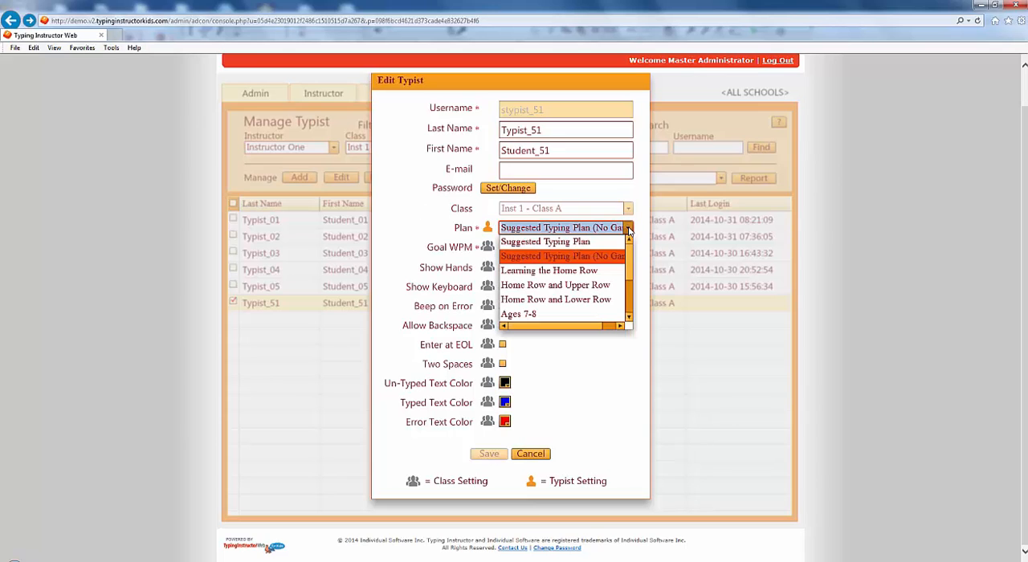
pyautogui.click(610, 241)
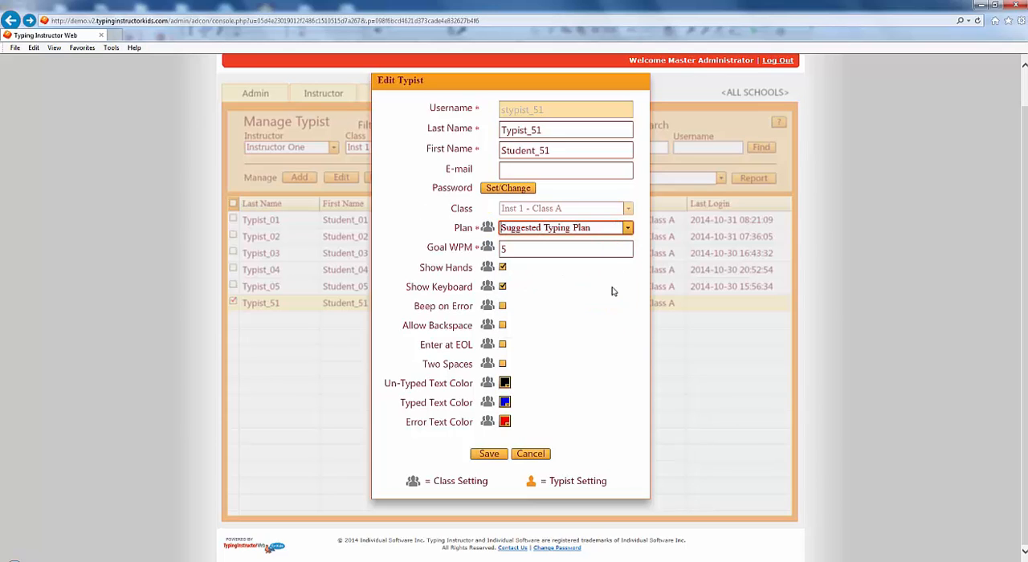
pyautogui.click(490, 455)
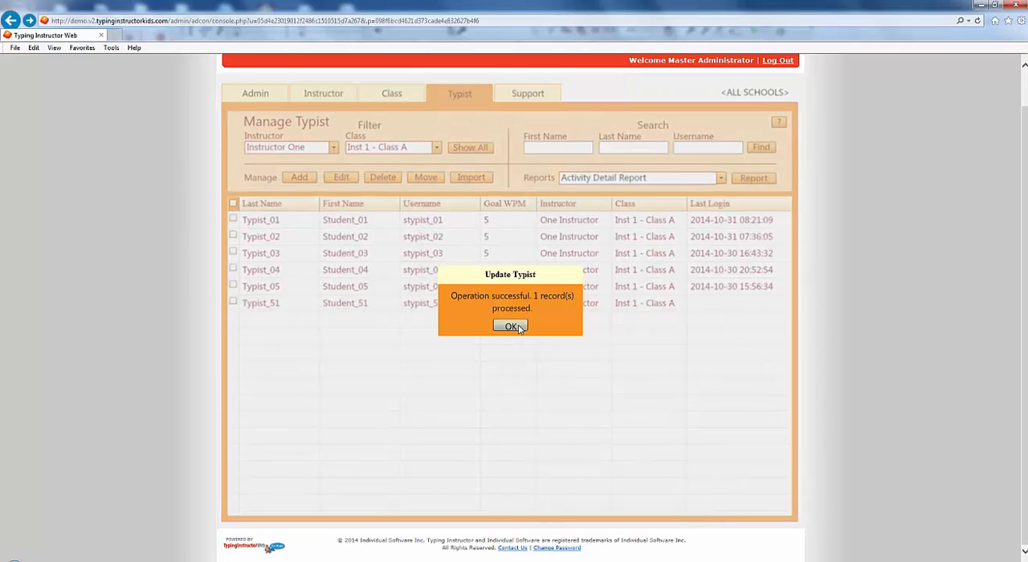
pyautogui.click(510, 326)
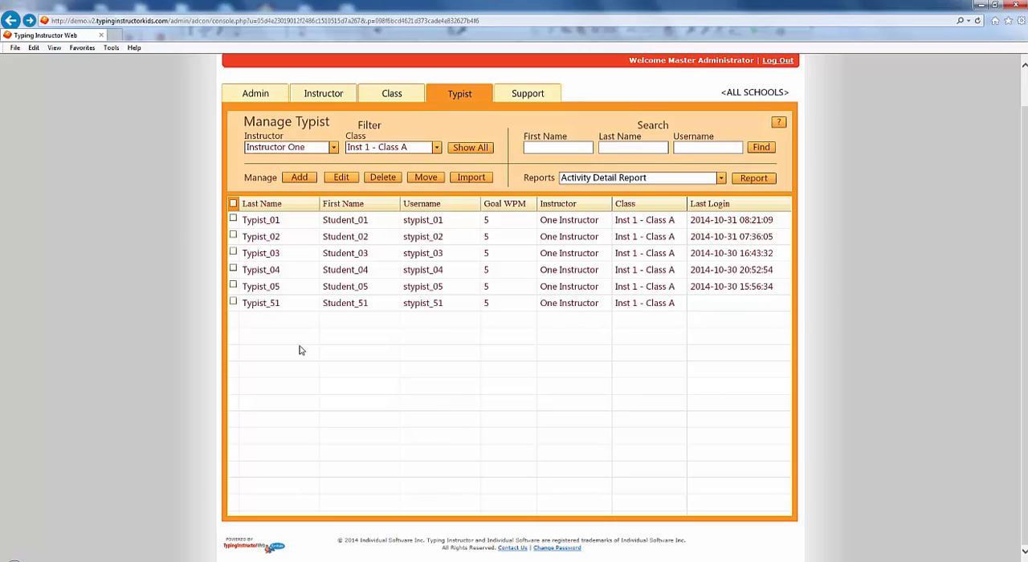
# Step: Delete Typist_51 from Inst 1 - Class A
pyautogui.click(233, 305)
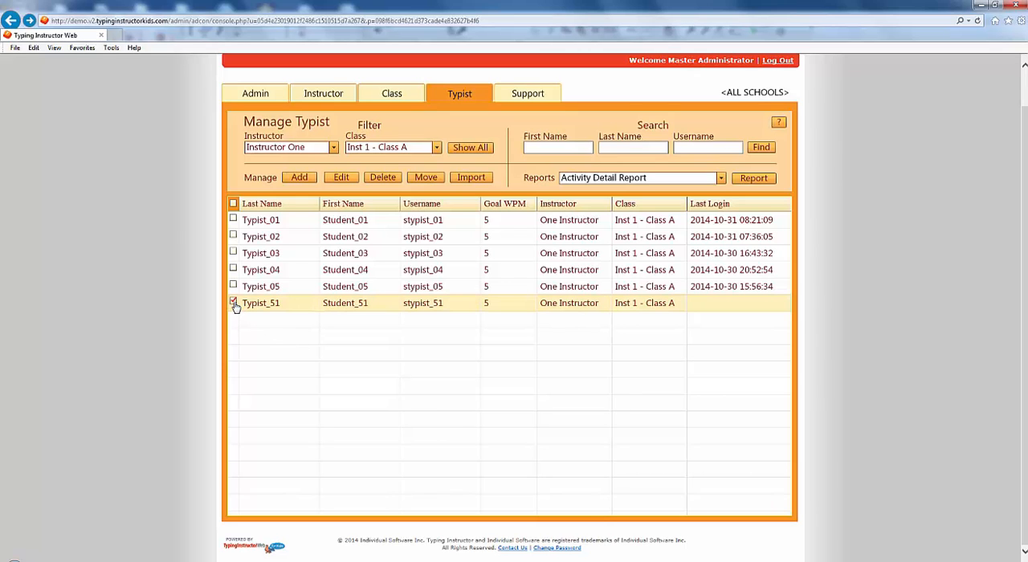
pyautogui.click(389, 181)
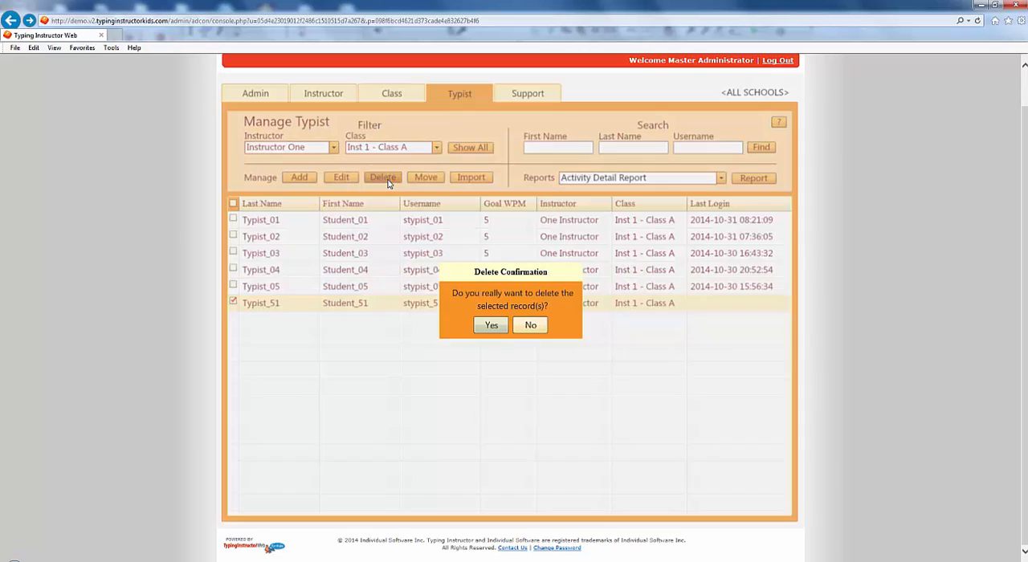
pyautogui.click(491, 325)
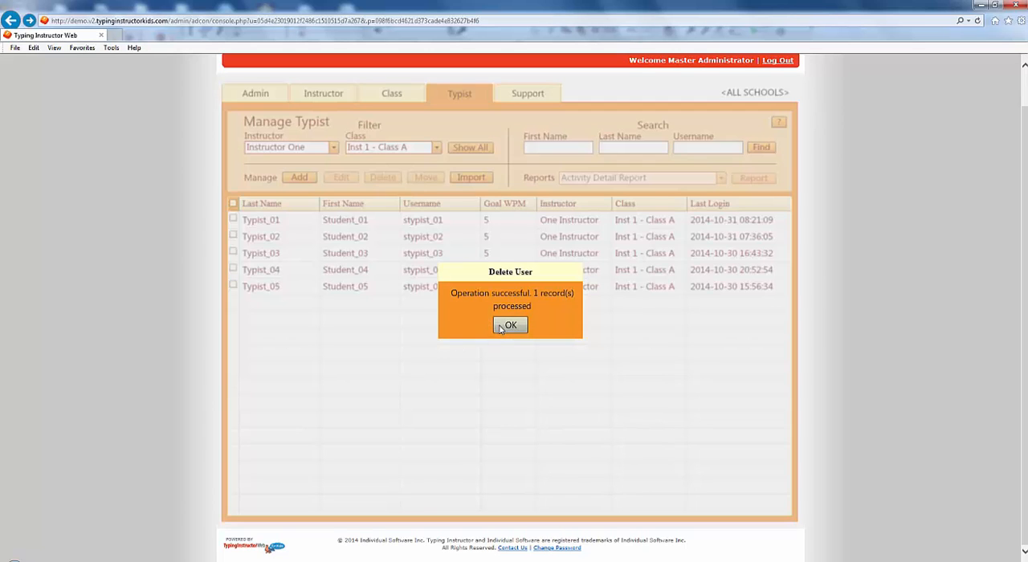
pyautogui.click(499, 328)
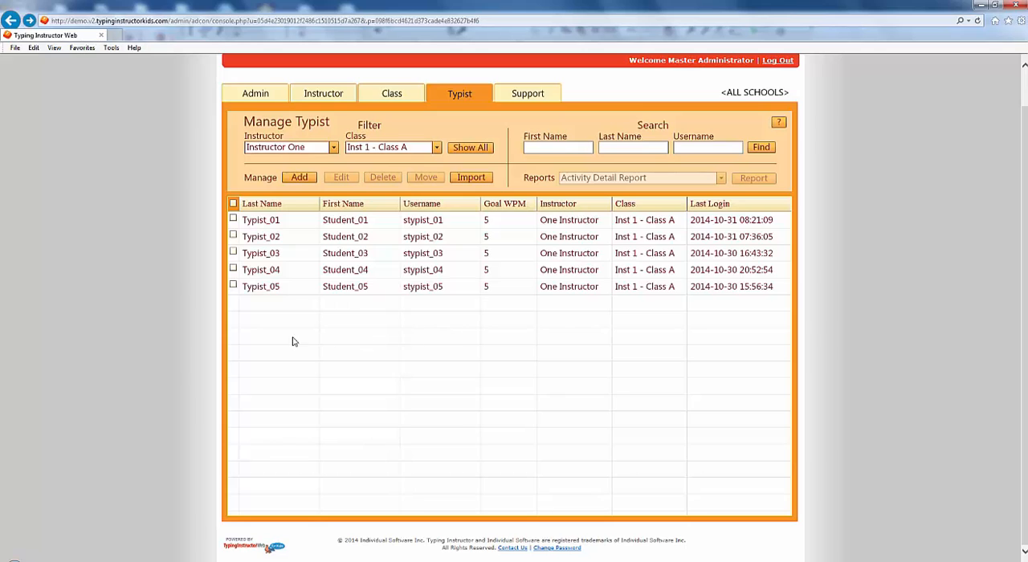
# Step: View the shared editable settings of Typist_03, Typist_04 and Typist_05, and close them without changes
pyautogui.click(233, 286)
pyautogui.click(233, 270)
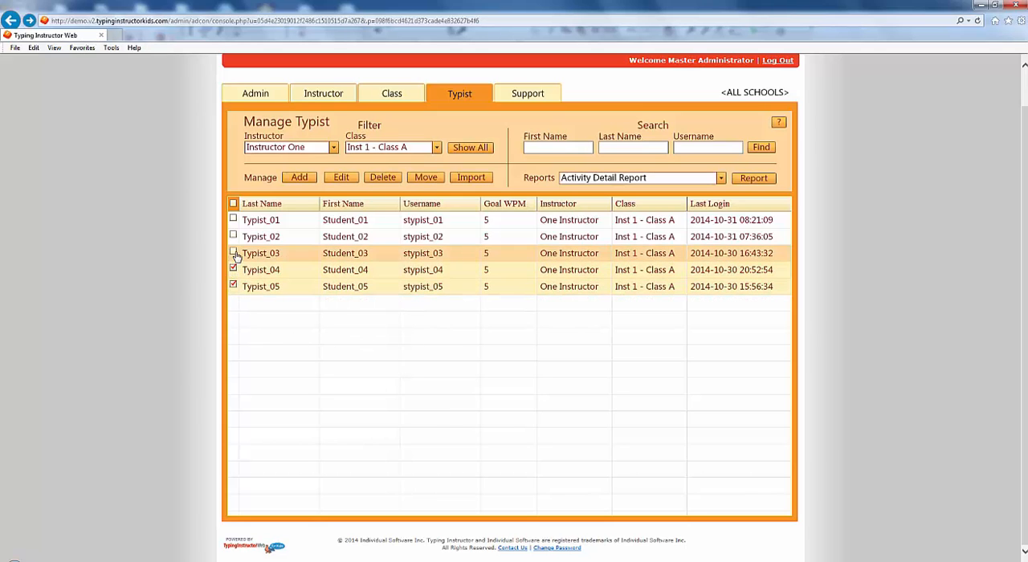
pyautogui.click(233, 253)
pyautogui.click(341, 177)
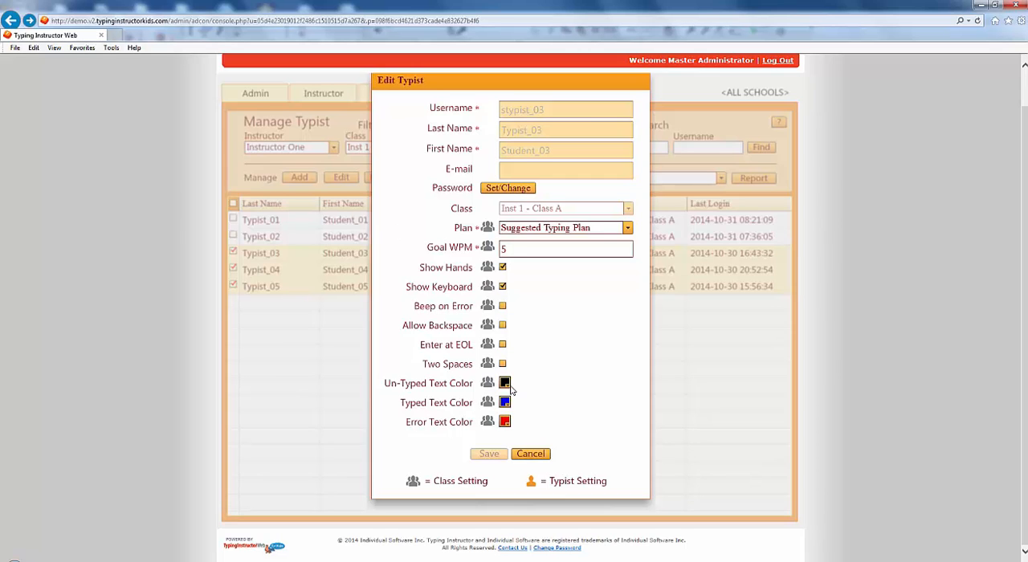
pyautogui.click(532, 454)
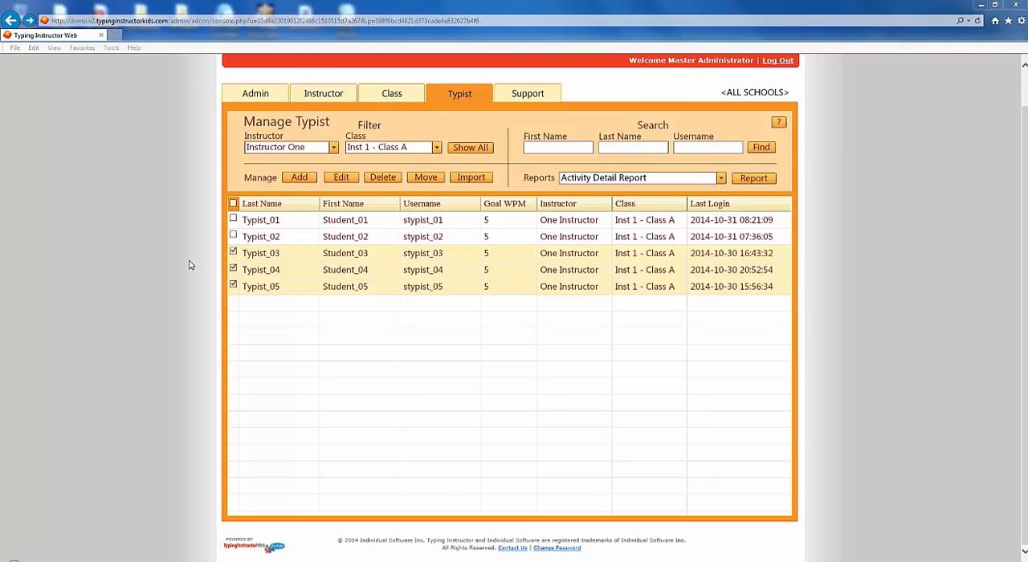
# Step: Select and clear the whole class list, select Typist_01 and Typist_02 individually, and select and clear all typists again
pyautogui.click(235, 207)
pyautogui.click(233, 205)
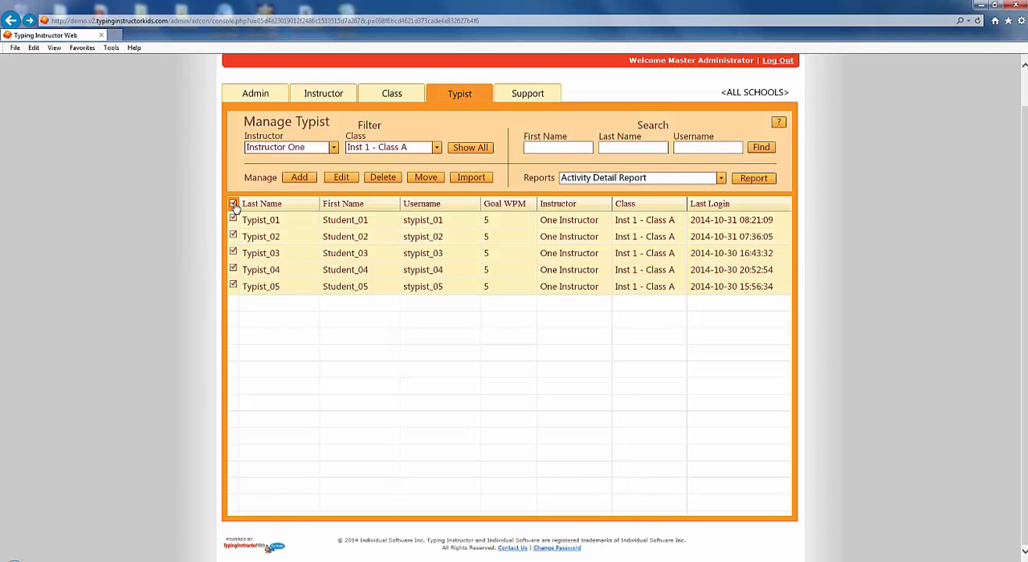
pyautogui.click(233, 204)
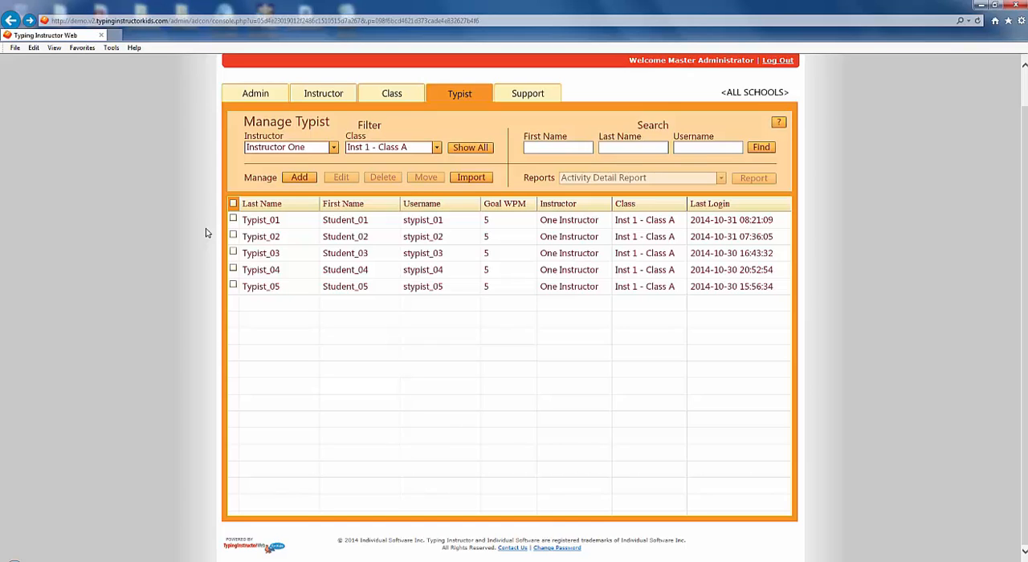
pyautogui.click(232, 219)
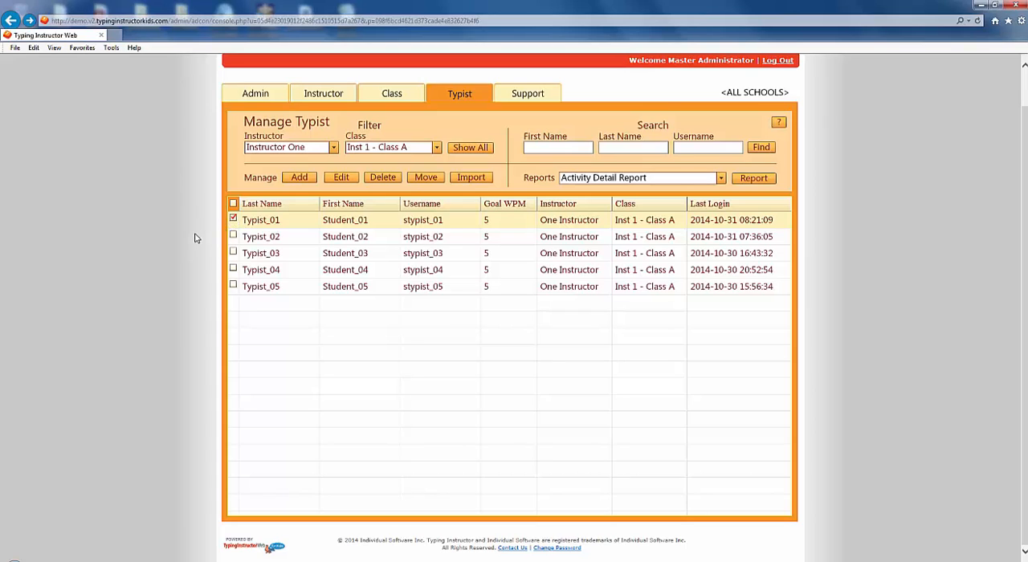
pyautogui.click(233, 236)
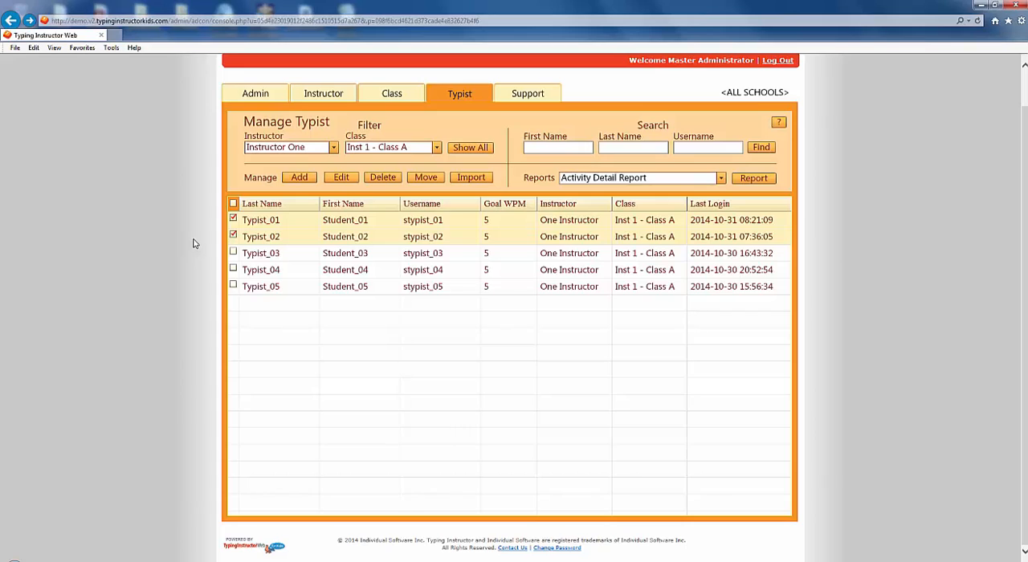
pyautogui.click(233, 204)
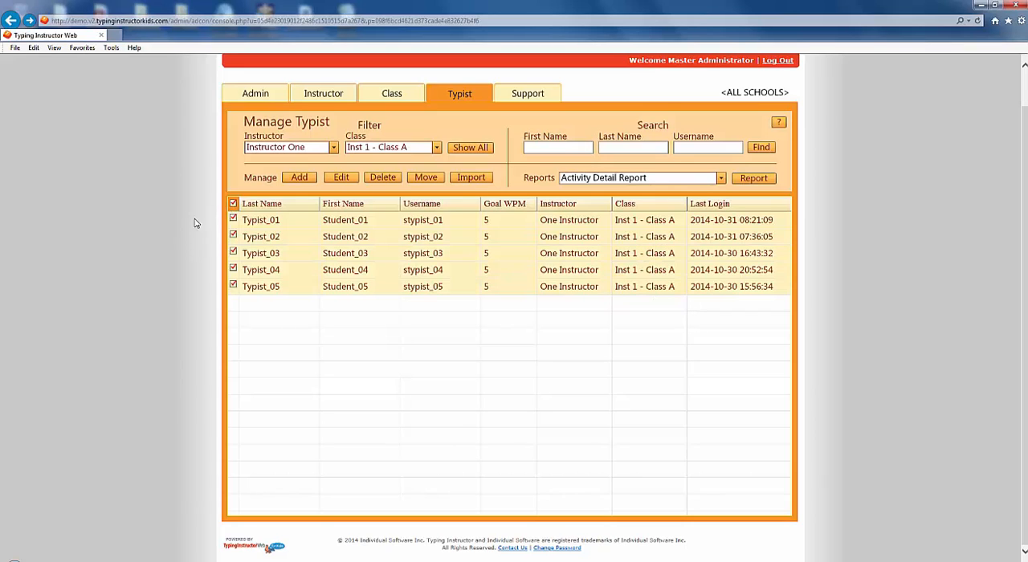
pyautogui.click(233, 204)
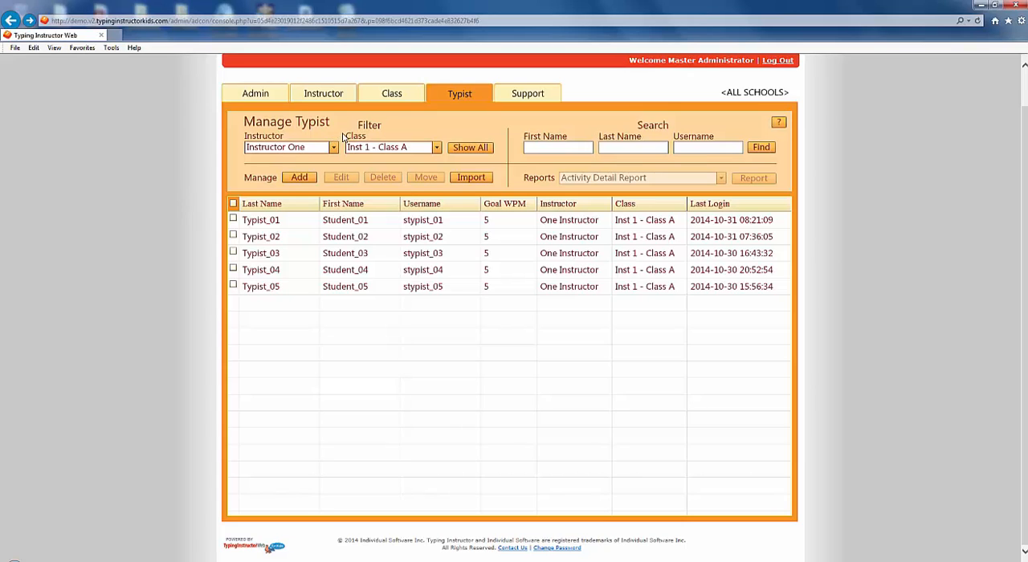
# Step: Filter the typist list to Inst 1 - Class B and search it for the last name Typist_09
pyautogui.click(436, 148)
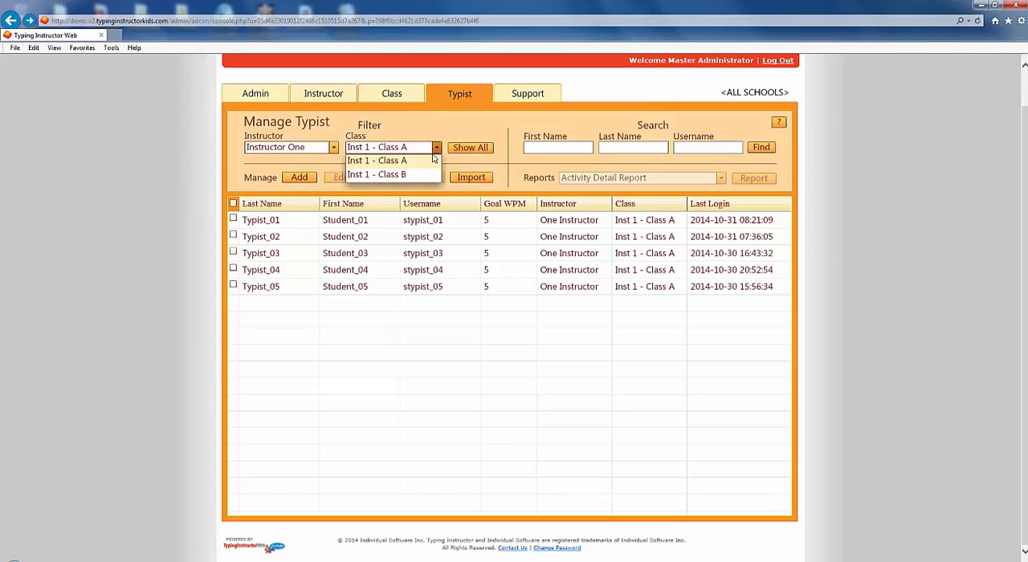
pyautogui.click(418, 173)
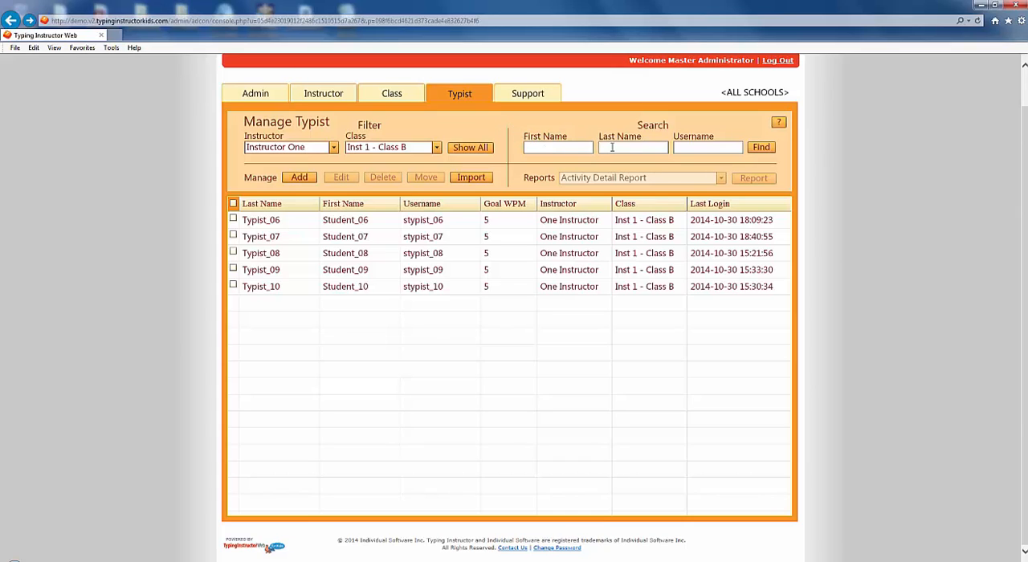
pyautogui.click(653, 147)
pyautogui.write('Typist_09')
pyautogui.click(752, 151)
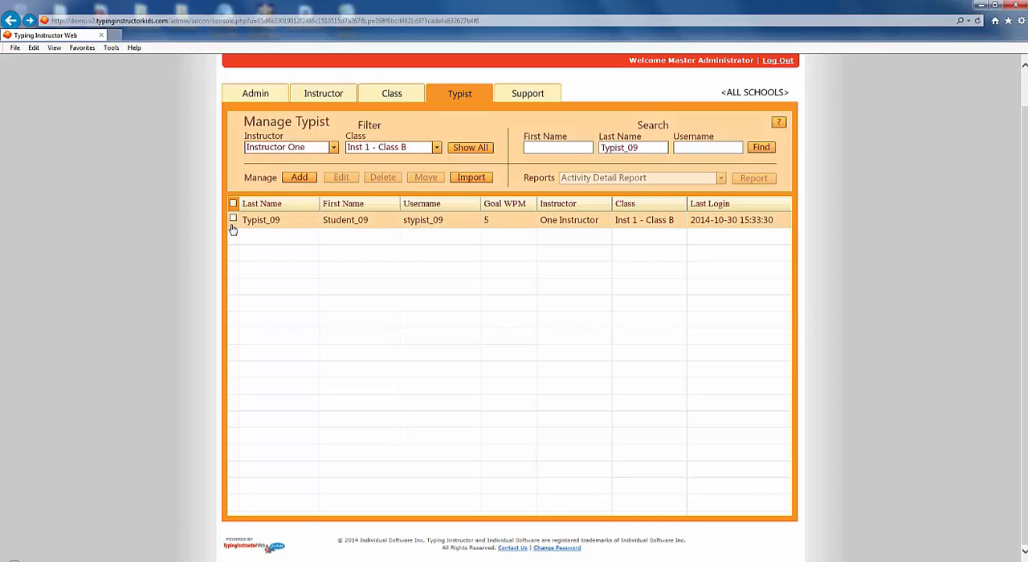
# Step: Move Typist_09 to Inst 1 - Class A under Instructor One and save the change
pyautogui.click(233, 220)
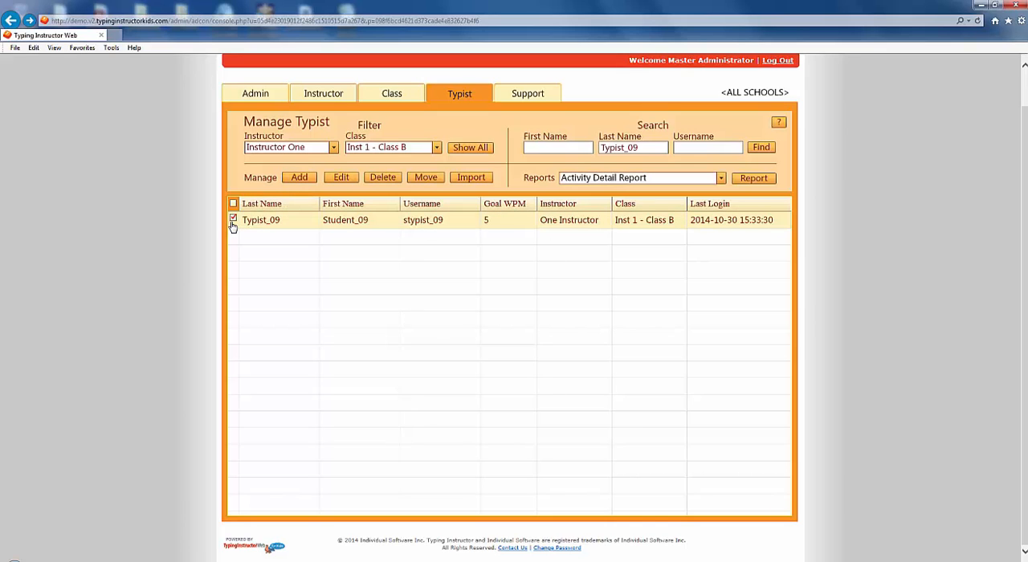
pyautogui.click(418, 178)
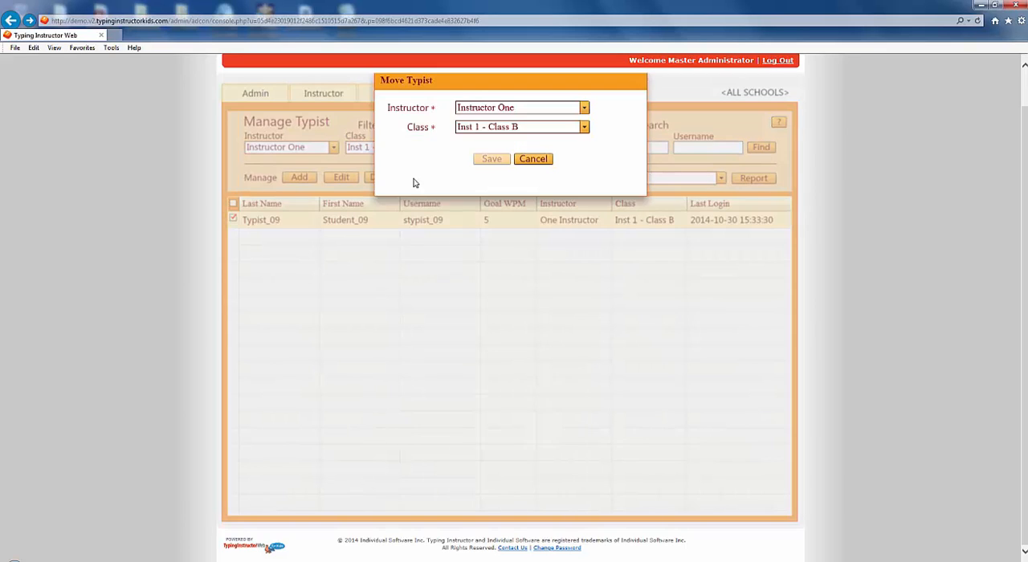
pyautogui.click(586, 128)
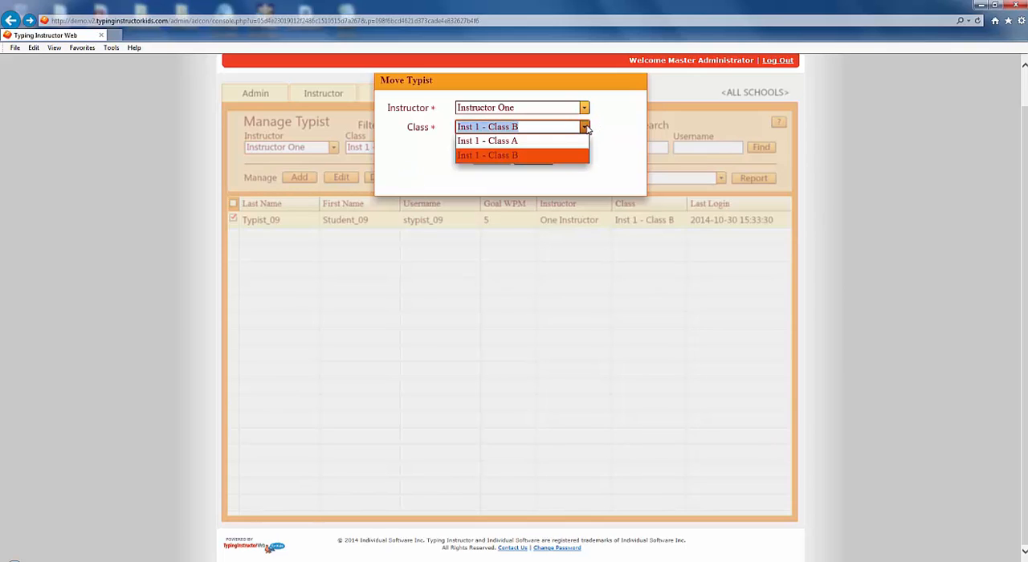
pyautogui.click(562, 143)
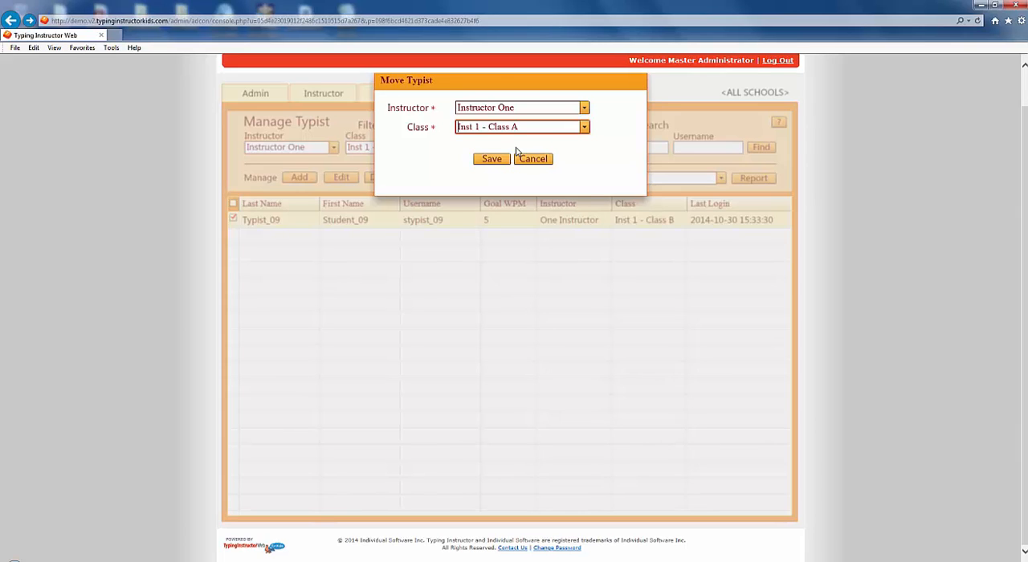
pyautogui.click(491, 159)
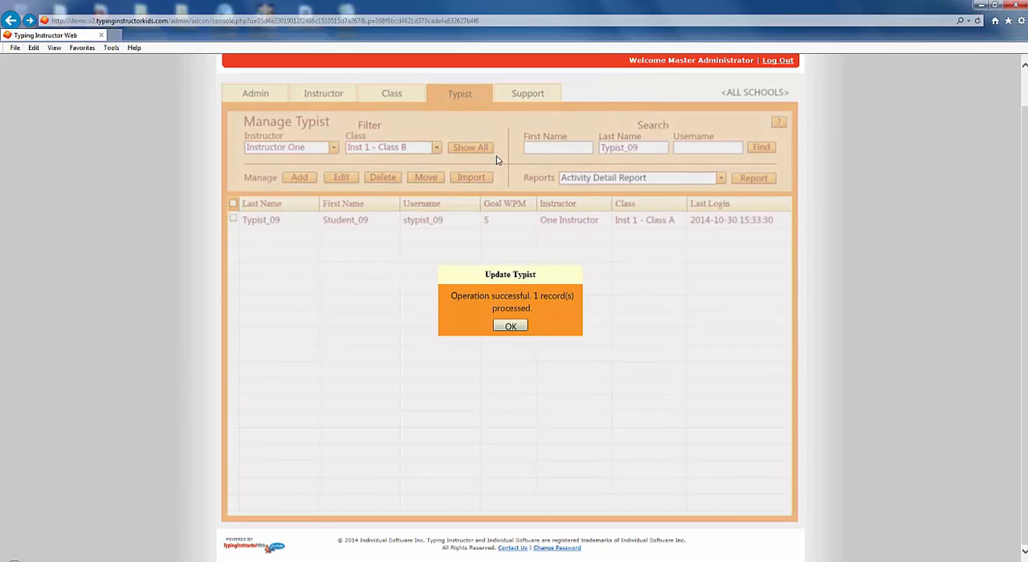
pyautogui.click(511, 326)
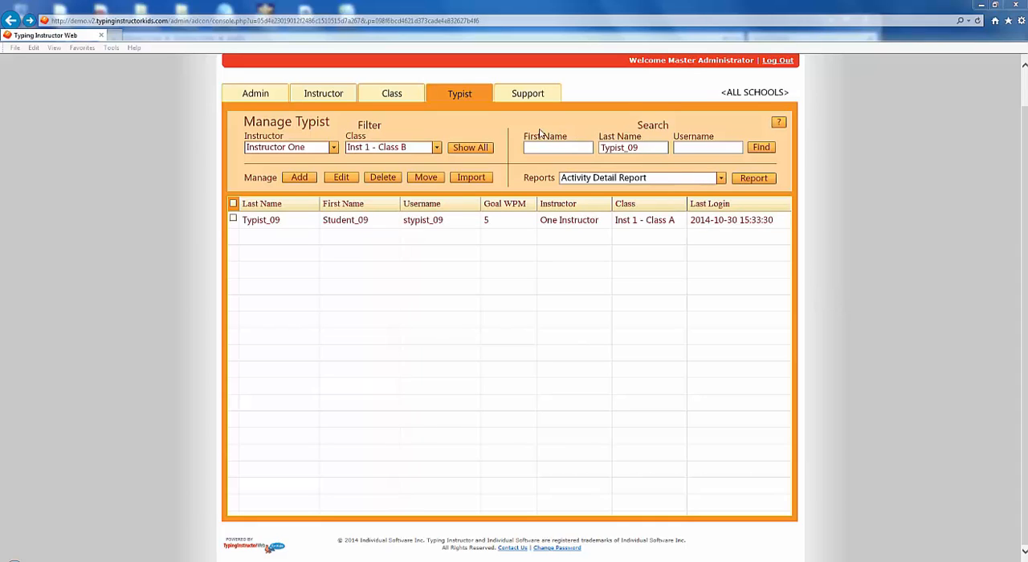
# Step: Move Typist_01 and Typist_03 together from Inst 1 - Class A to Inst 1 - Class B
pyautogui.click(437, 150)
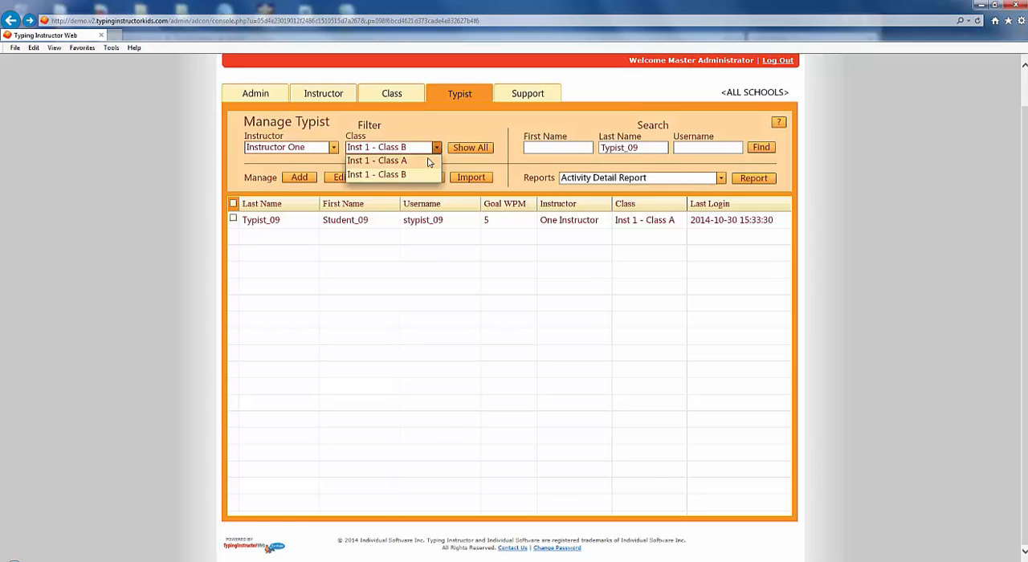
pyautogui.click(426, 164)
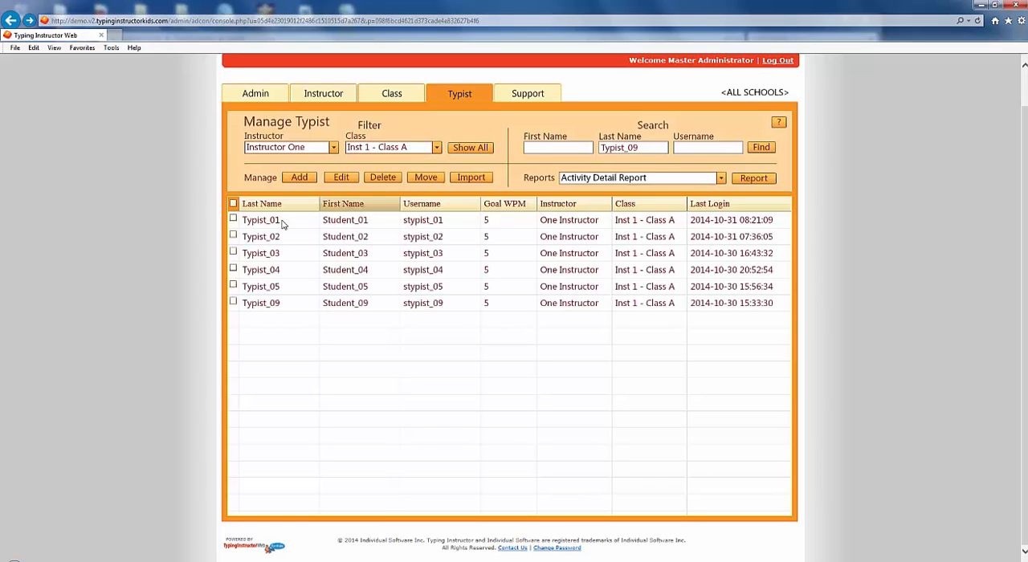
pyautogui.click(233, 219)
pyautogui.click(233, 252)
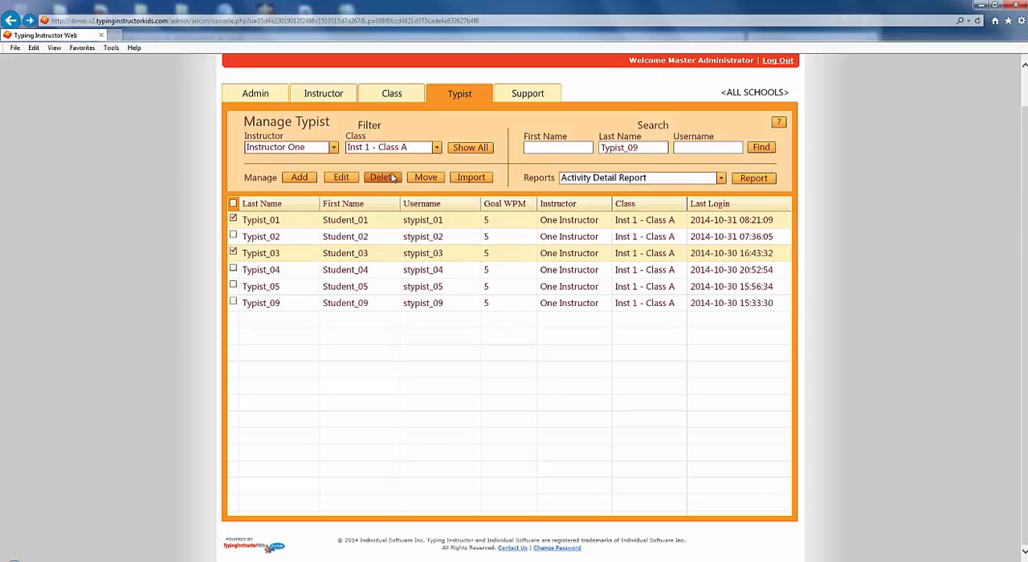
pyautogui.click(424, 178)
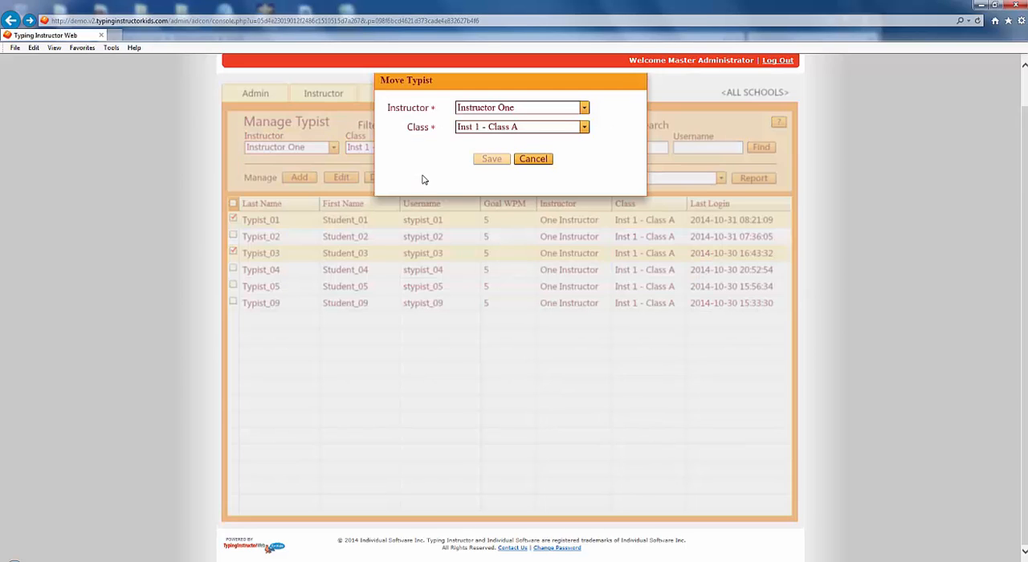
pyautogui.click(585, 127)
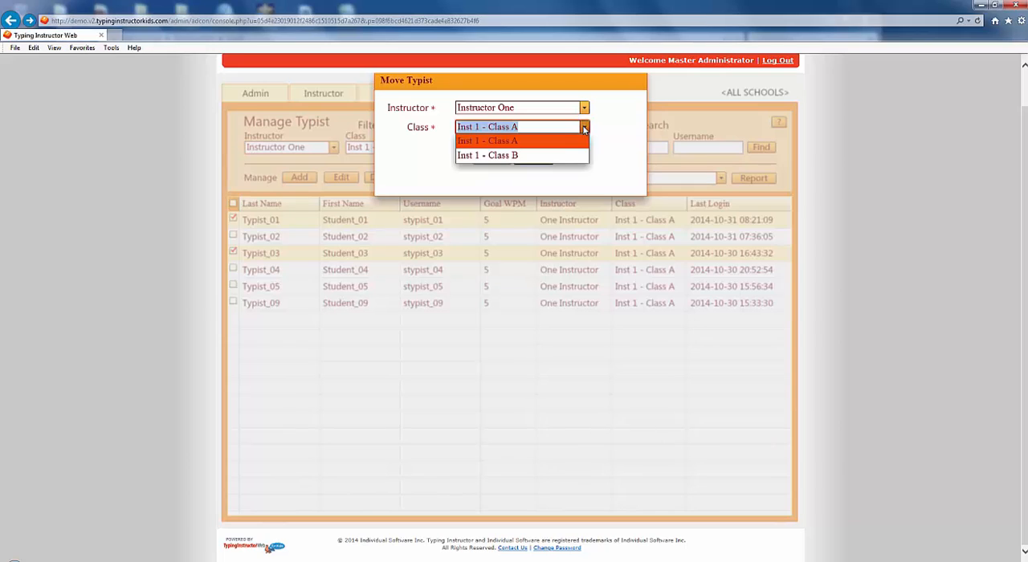
pyautogui.click(549, 153)
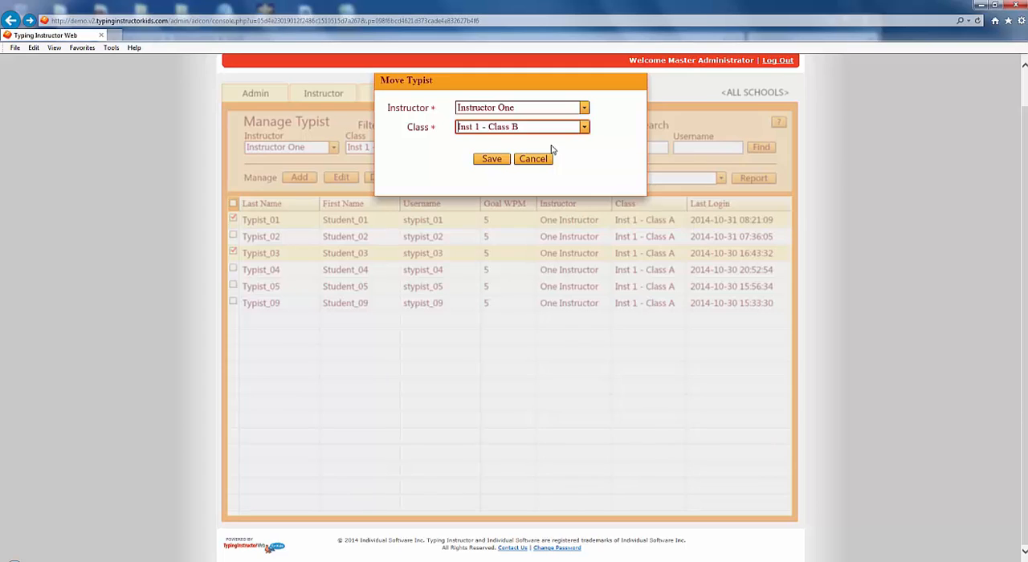
pyautogui.click(493, 160)
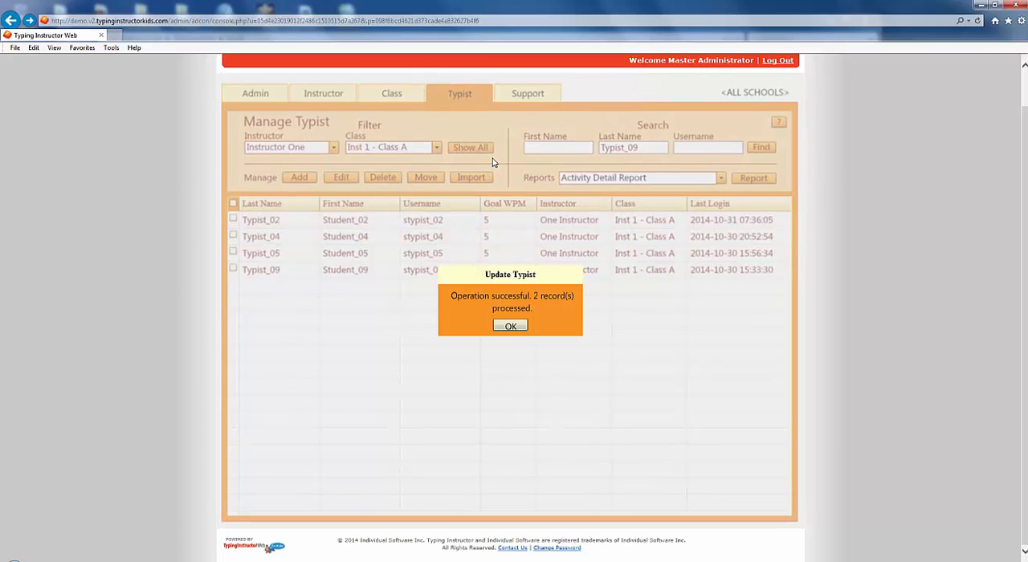
pyautogui.click(511, 326)
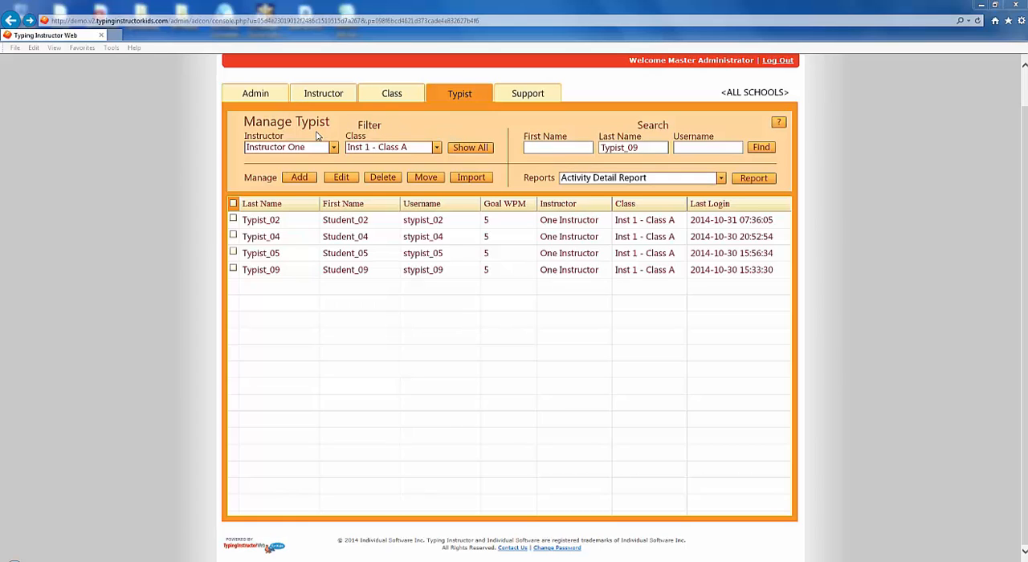
# Step: Move all typists in Inst 1 - Class B to Inst 1 - Class A in one operation
pyautogui.click(437, 147)
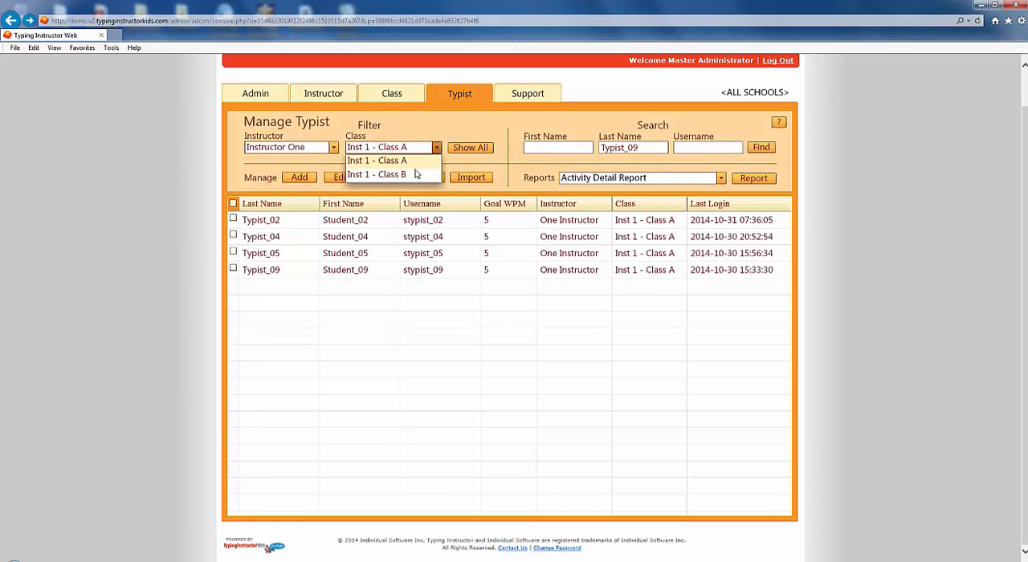
pyautogui.click(416, 172)
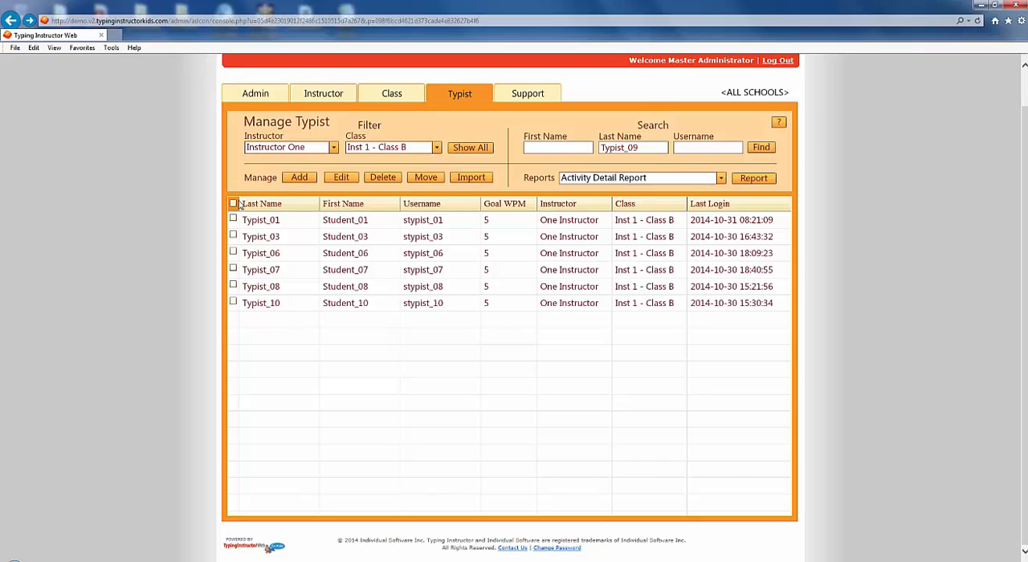
pyautogui.click(233, 205)
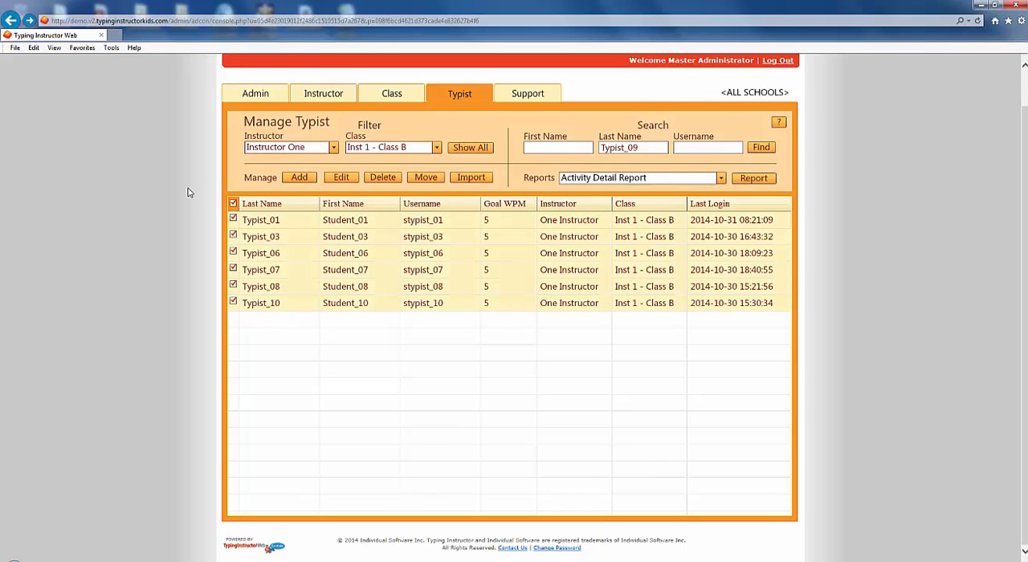
pyautogui.click(425, 178)
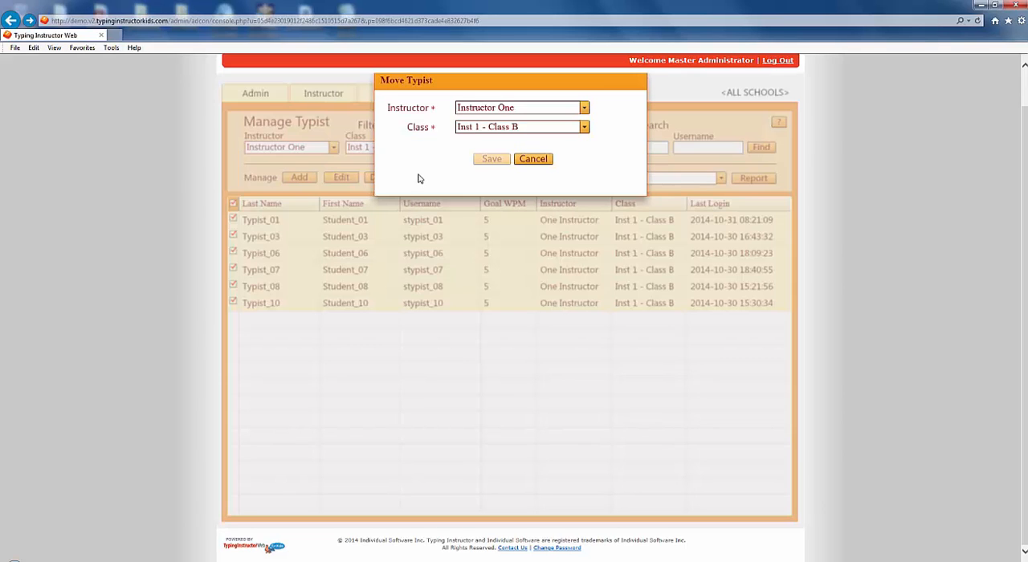
pyautogui.click(585, 129)
pyautogui.click(559, 144)
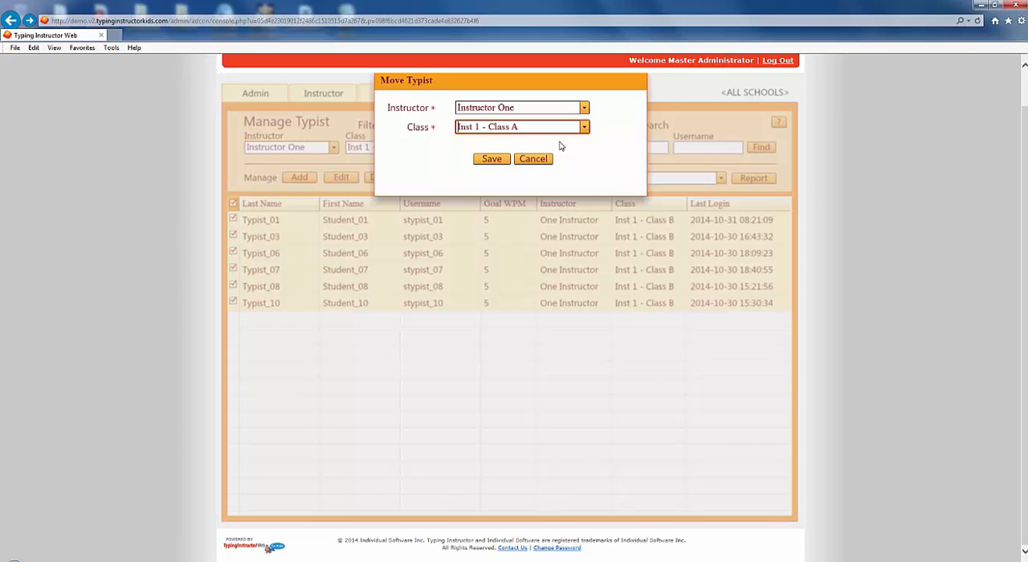
pyautogui.click(487, 161)
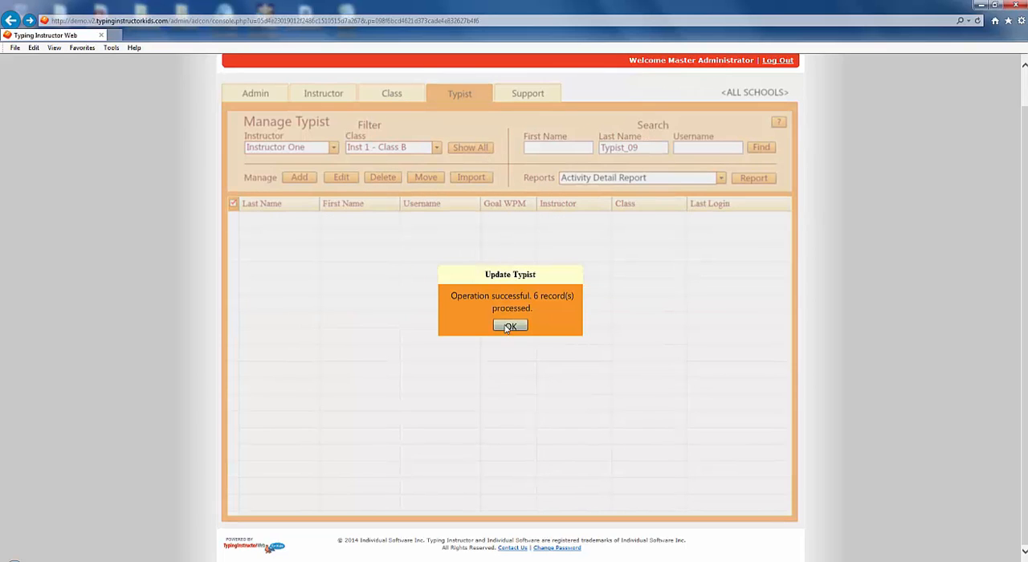
pyautogui.click(508, 327)
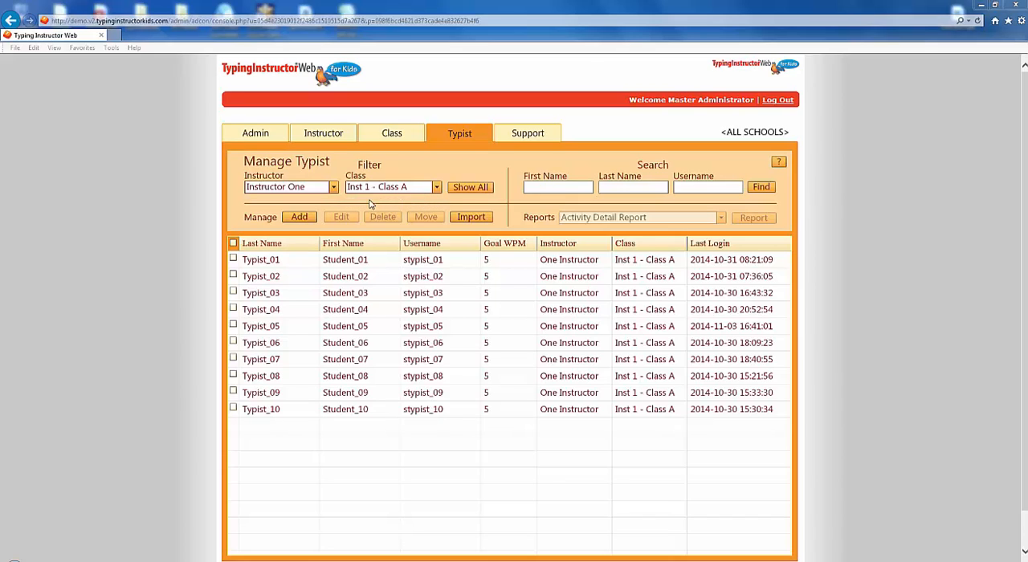
# Step: Import the typists from typistOnly.csv and commit the previewed records
pyautogui.click(466, 222)
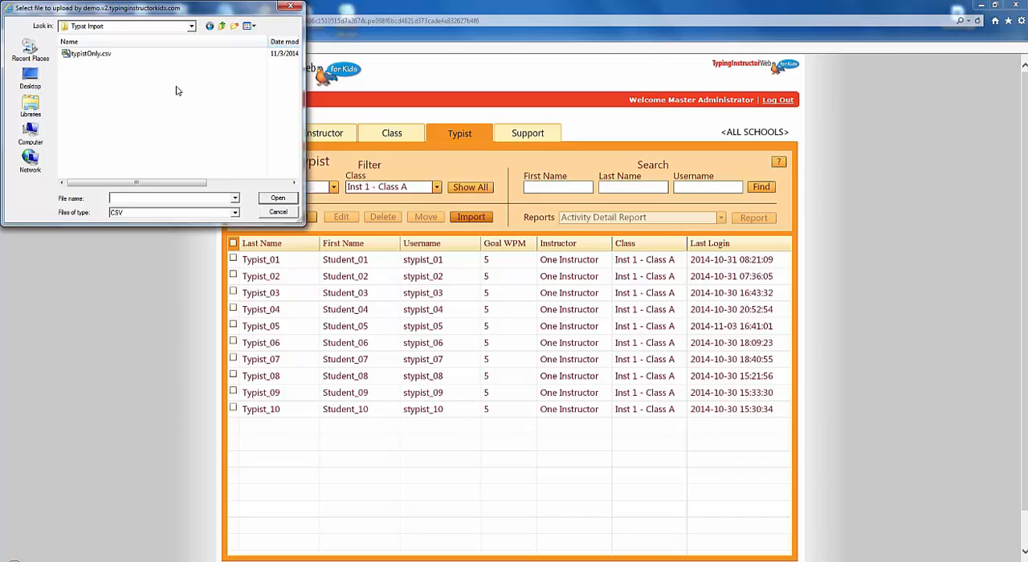
pyautogui.click(117, 56)
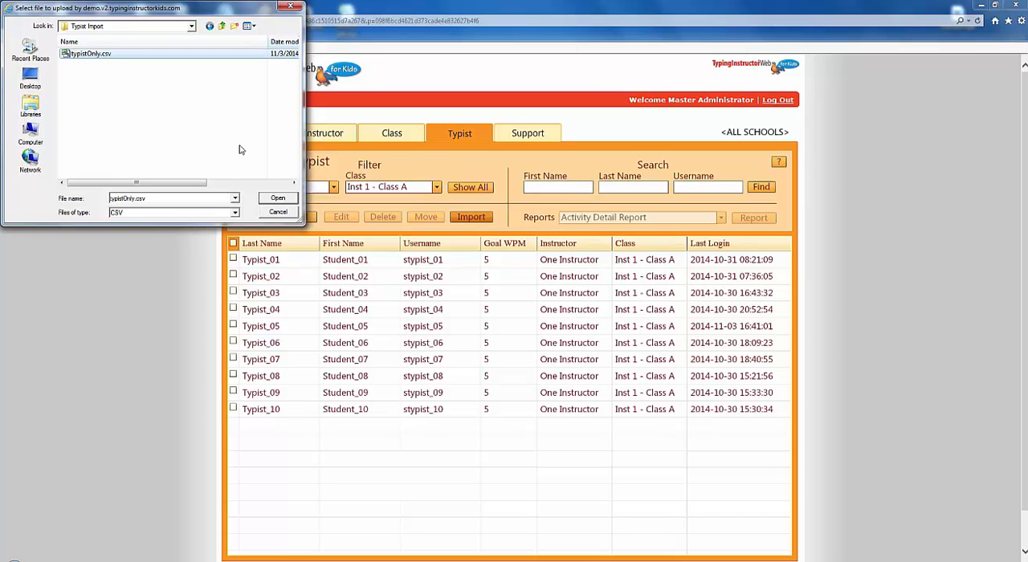
pyautogui.click(277, 198)
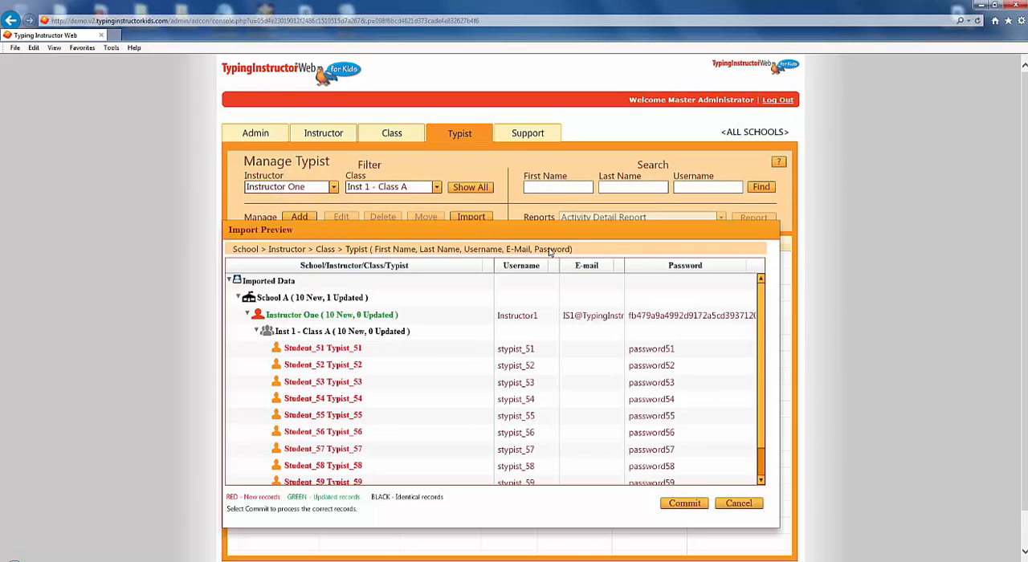
pyautogui.click(685, 502)
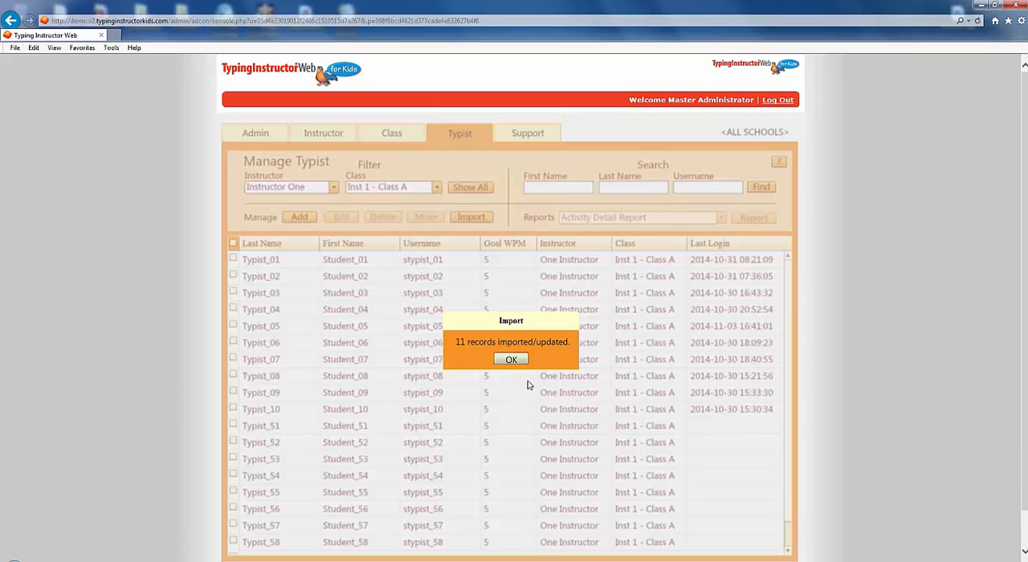
pyautogui.click(511, 360)
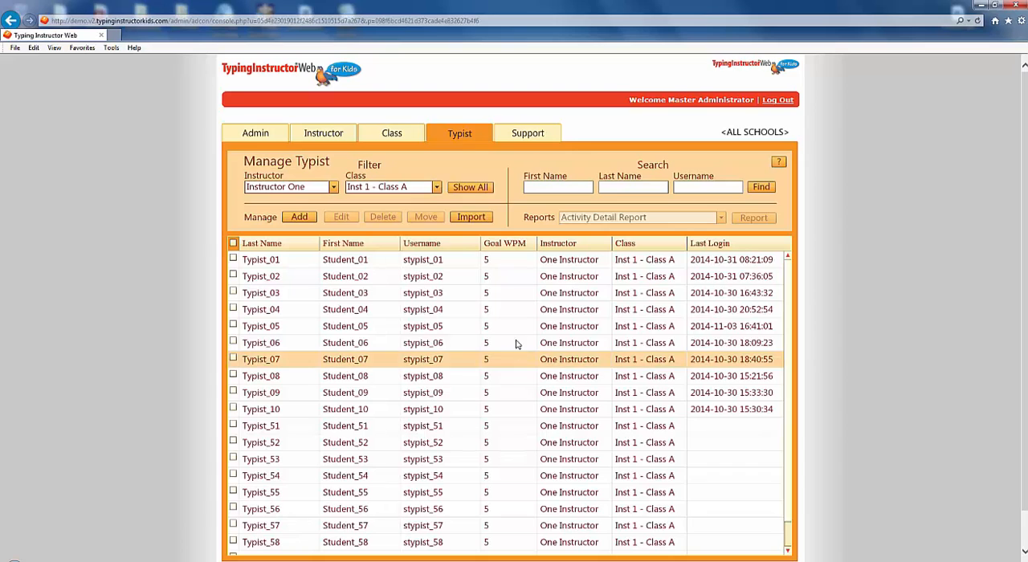
# Step: Generate the Activity Summary Report for Typist_04, view it and close the report window
pyautogui.click(233, 310)
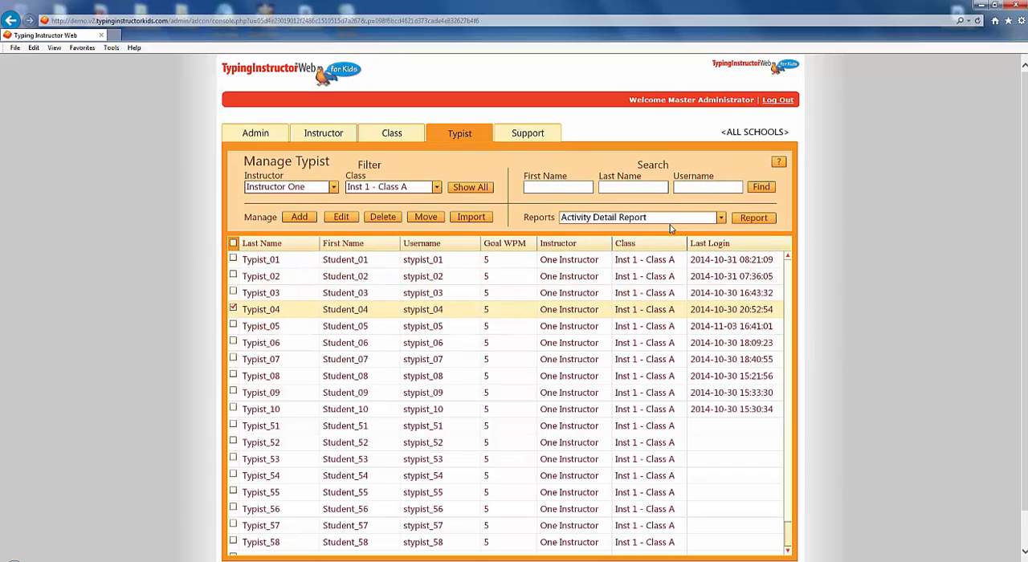
pyautogui.click(721, 218)
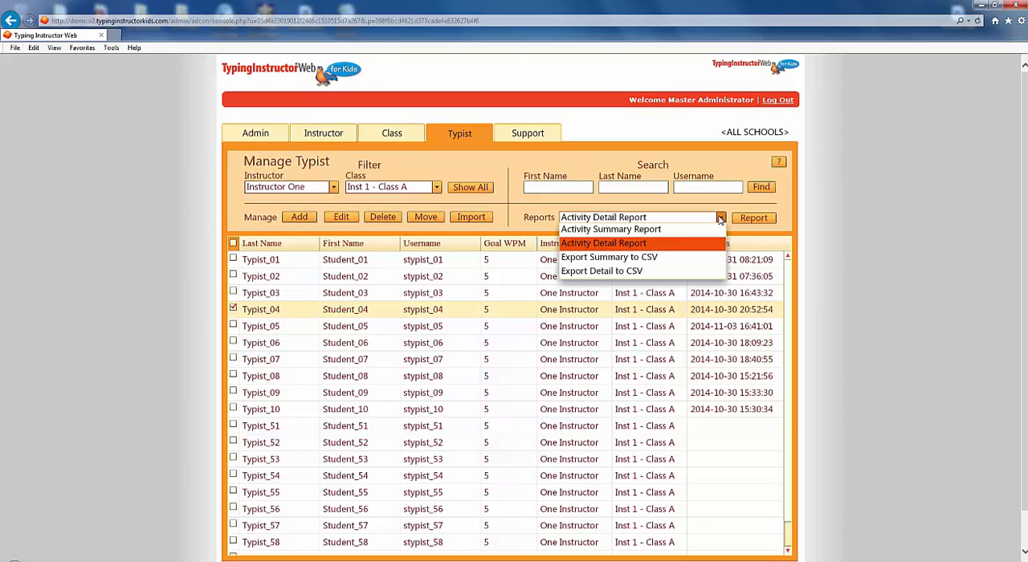
pyautogui.click(661, 231)
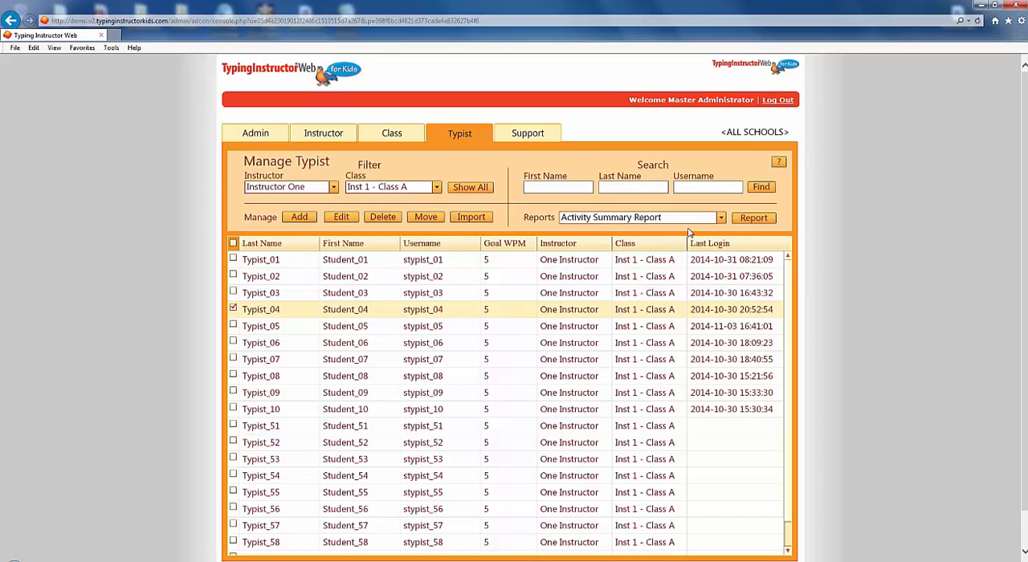
pyautogui.click(746, 222)
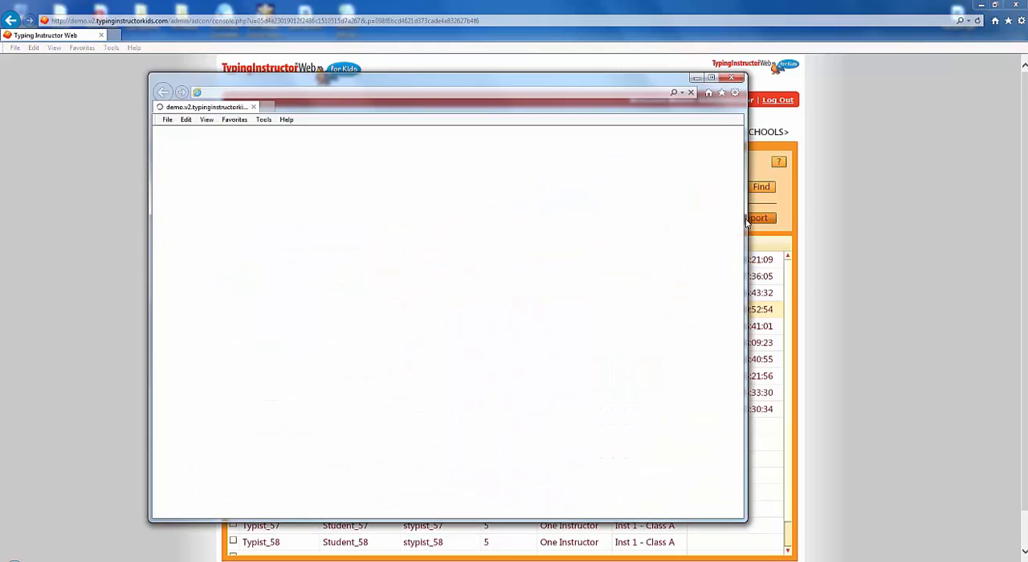
pyautogui.click(731, 78)
# Step: Generate the Activity Detail Report for Typist_04, view it and close the report window
pyautogui.click(720, 217)
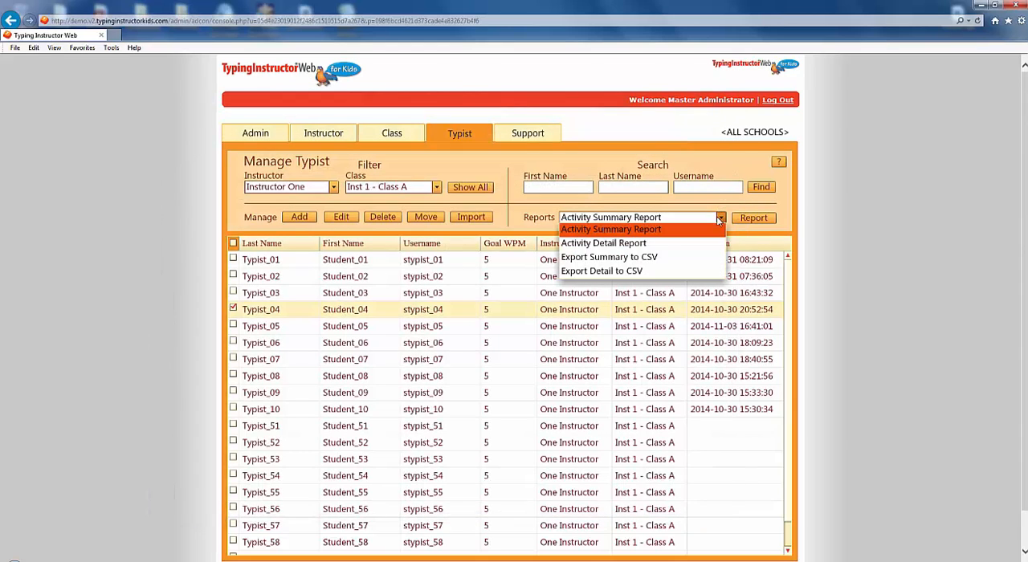
pyautogui.click(704, 244)
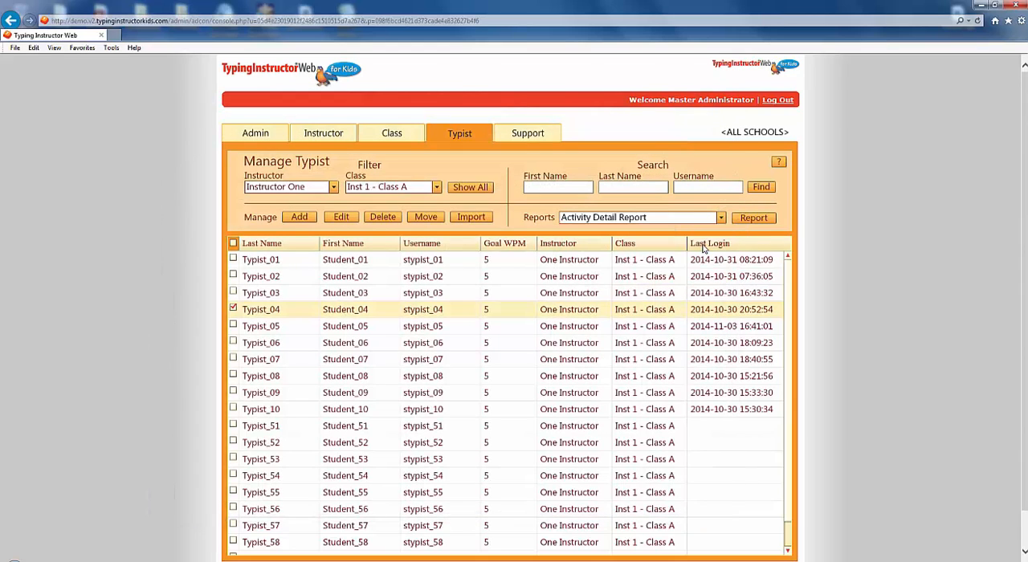
pyautogui.click(745, 220)
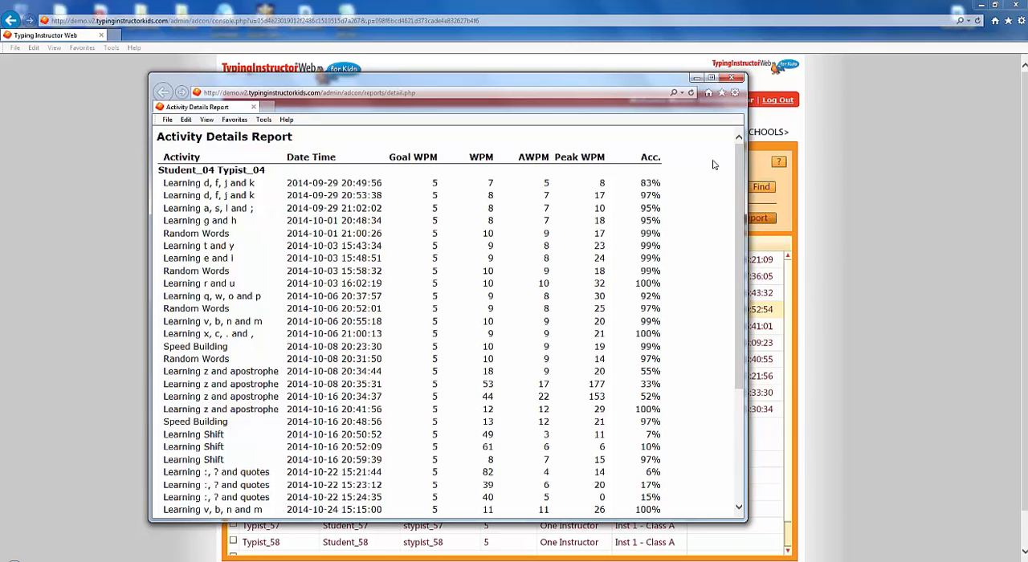
pyautogui.click(732, 80)
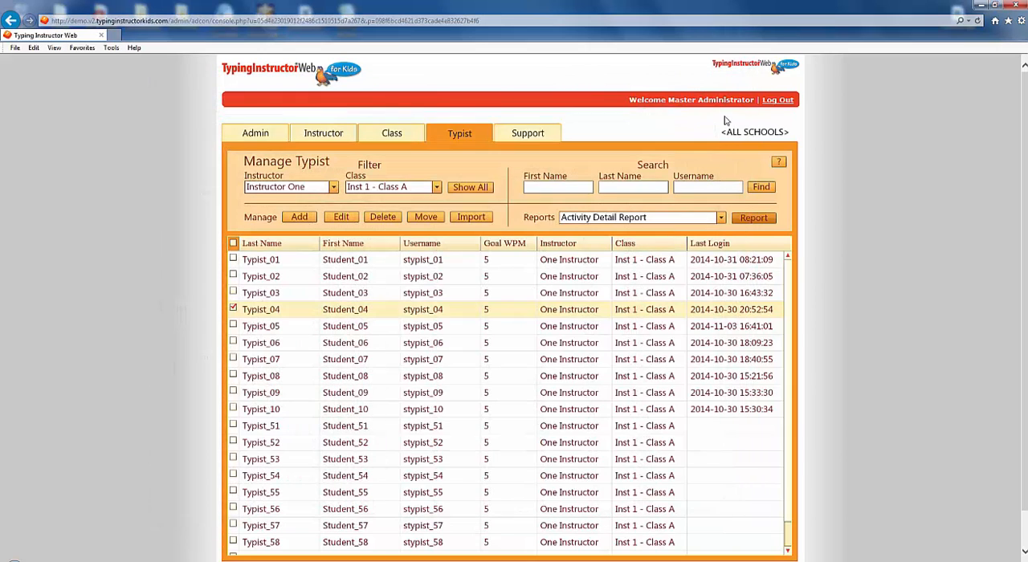
pyautogui.click(721, 217)
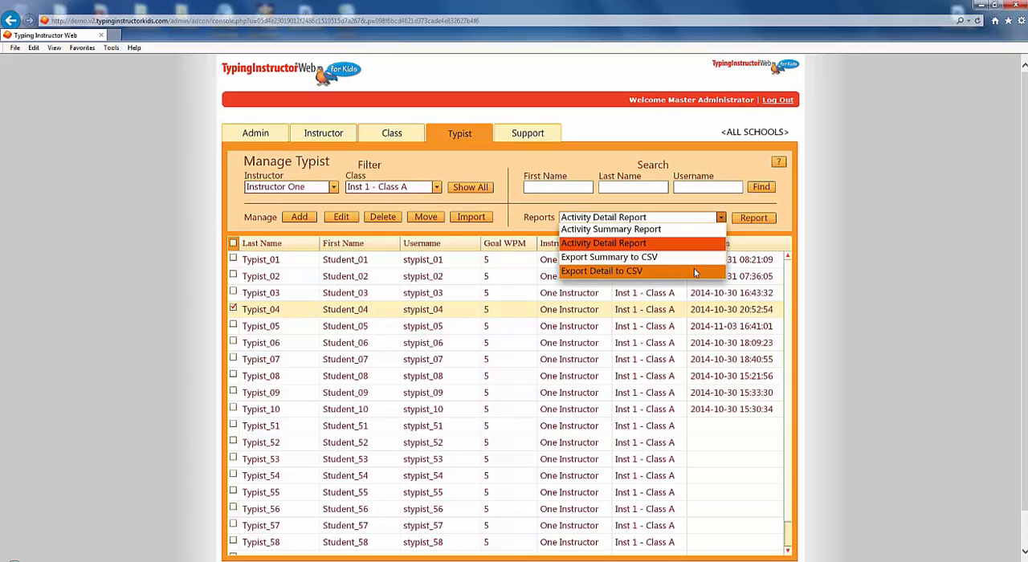
pyautogui.click(696, 210)
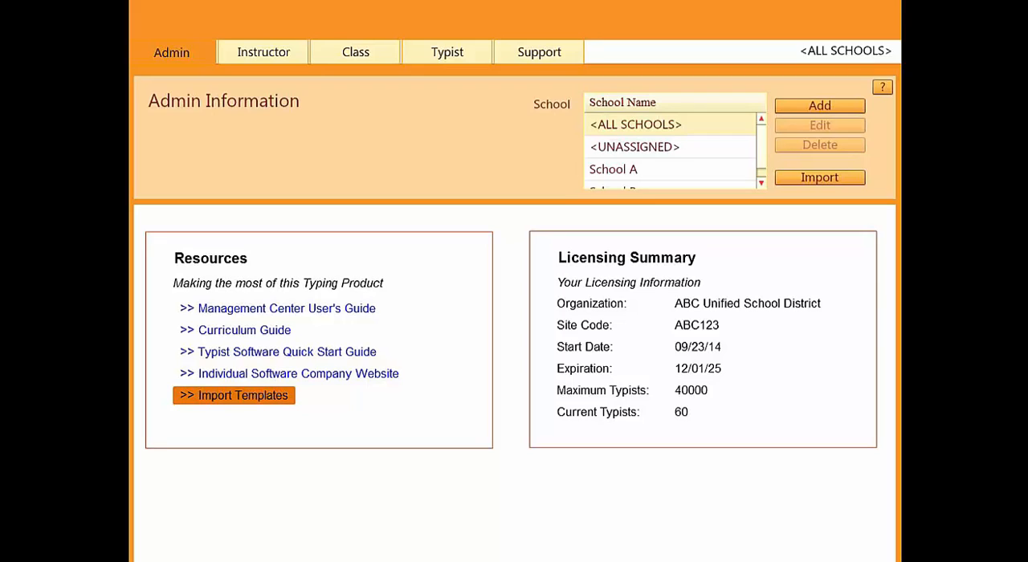
# Step: Open the Import Templates list from the Admin Information resources
pyautogui.click(233, 395)
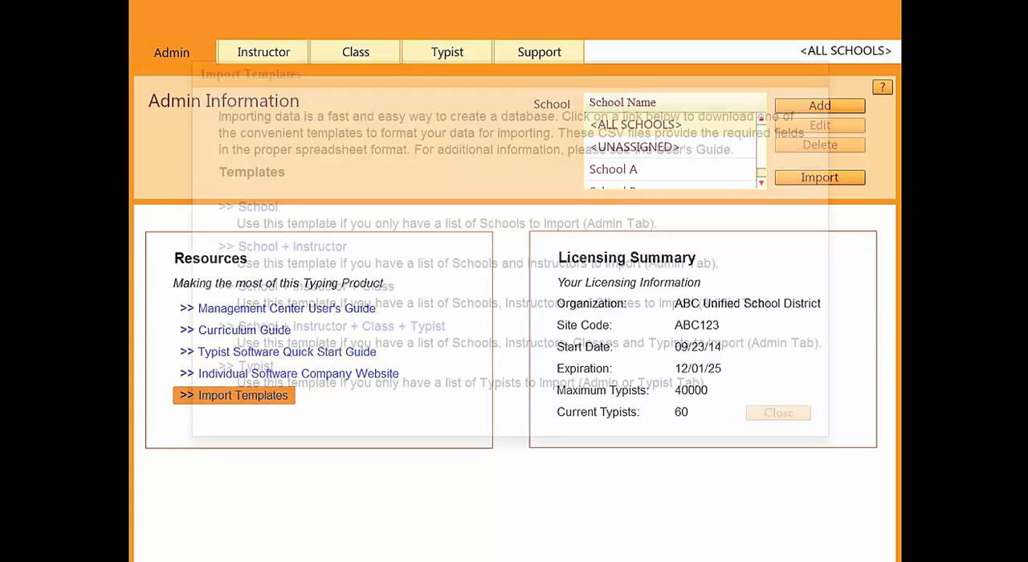
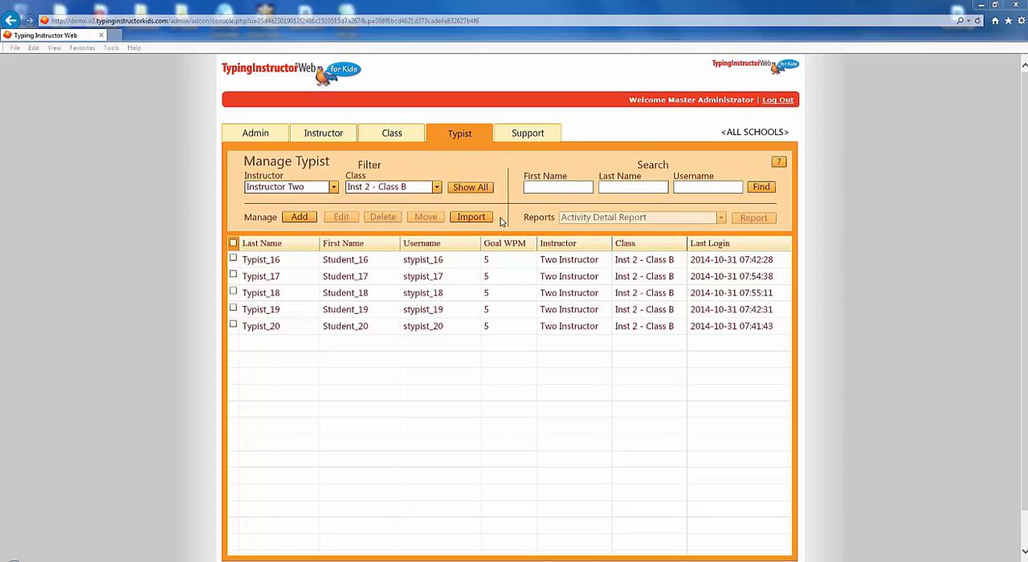
# Step: Load school_instructor_class.csv from the Import Files folder into the Admin import preview
pyautogui.click(259, 135)
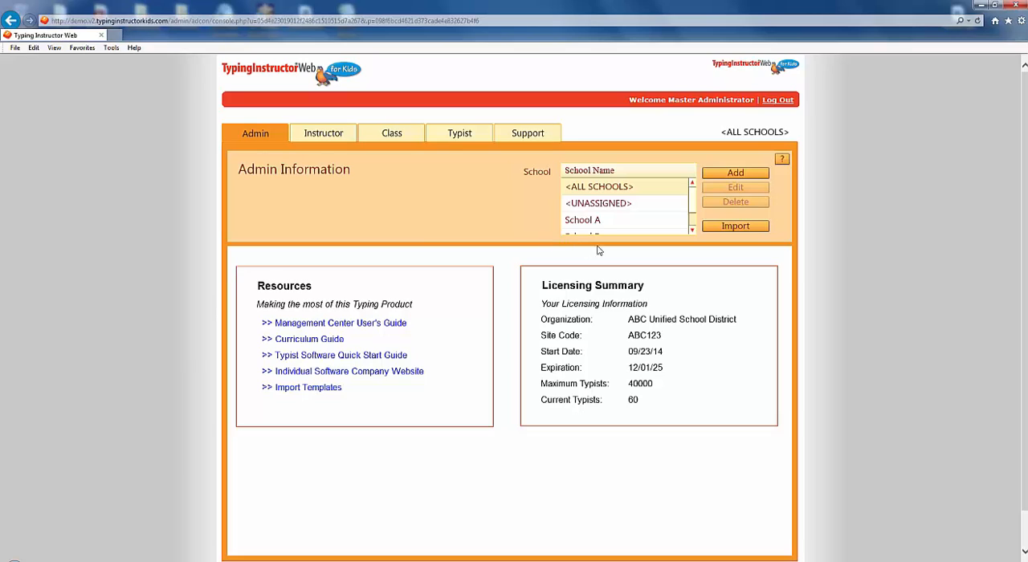
pyautogui.click(734, 228)
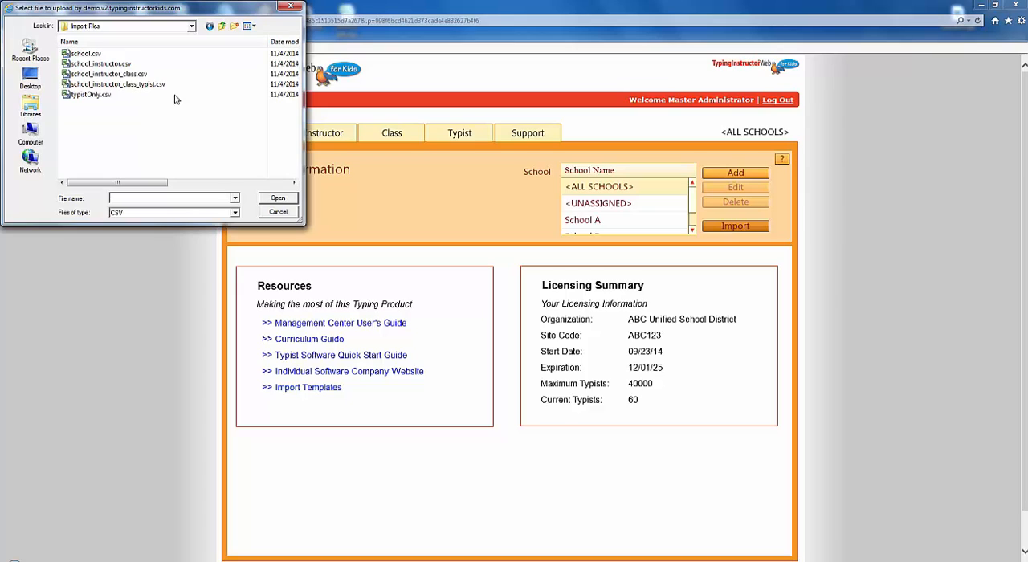
pyautogui.click(150, 75)
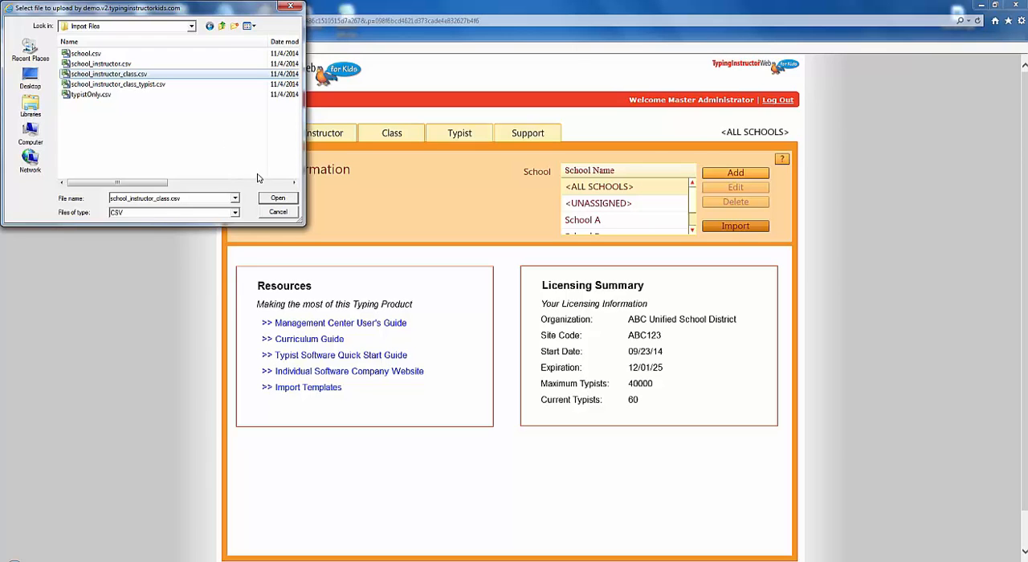
pyautogui.click(278, 199)
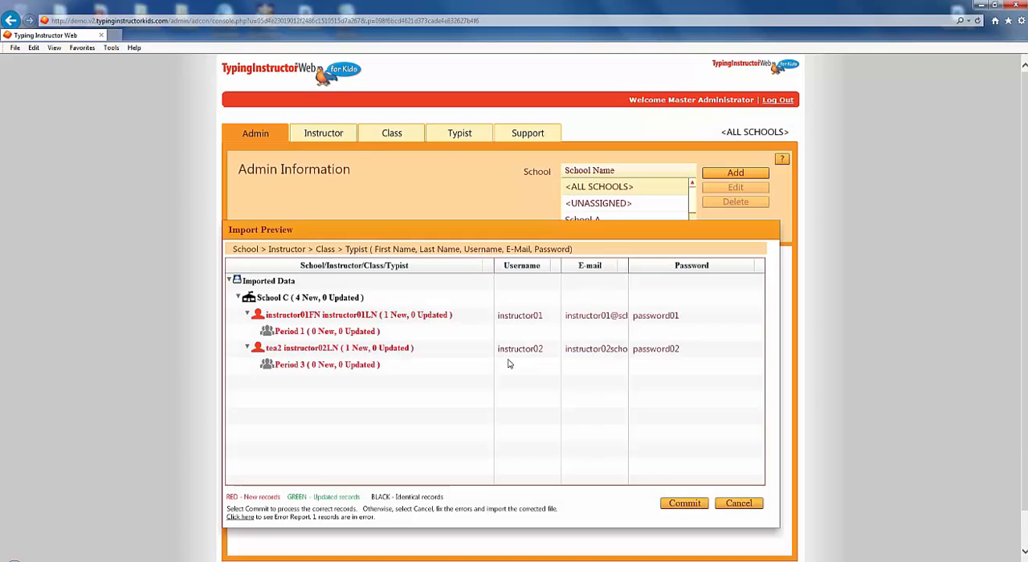
# Step: Examine the Error Report for the previewed records, close it and cancel the import
pyautogui.click(509, 363)
pyautogui.click(243, 520)
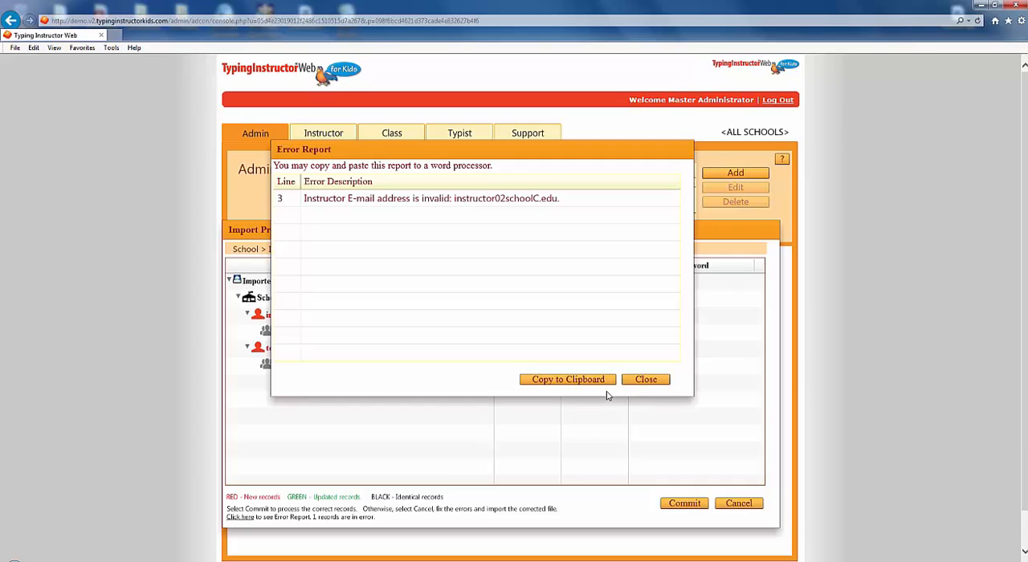
pyautogui.click(656, 384)
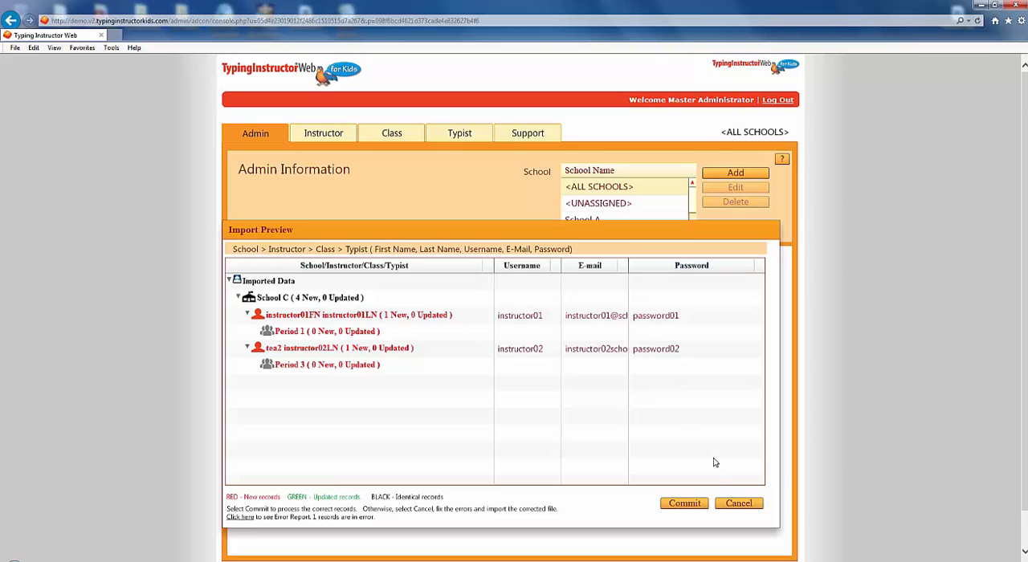
pyautogui.click(731, 502)
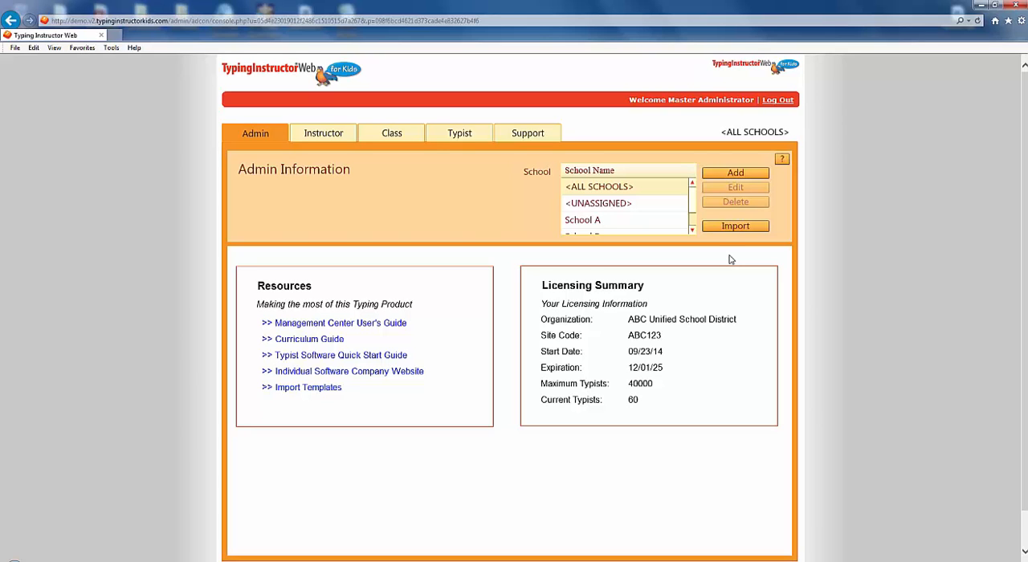
# Step: Import school_instructor_class.csv from the Import Files Corrected folder, commit the previewed records and show the Manage Instructors list
pyautogui.click(734, 226)
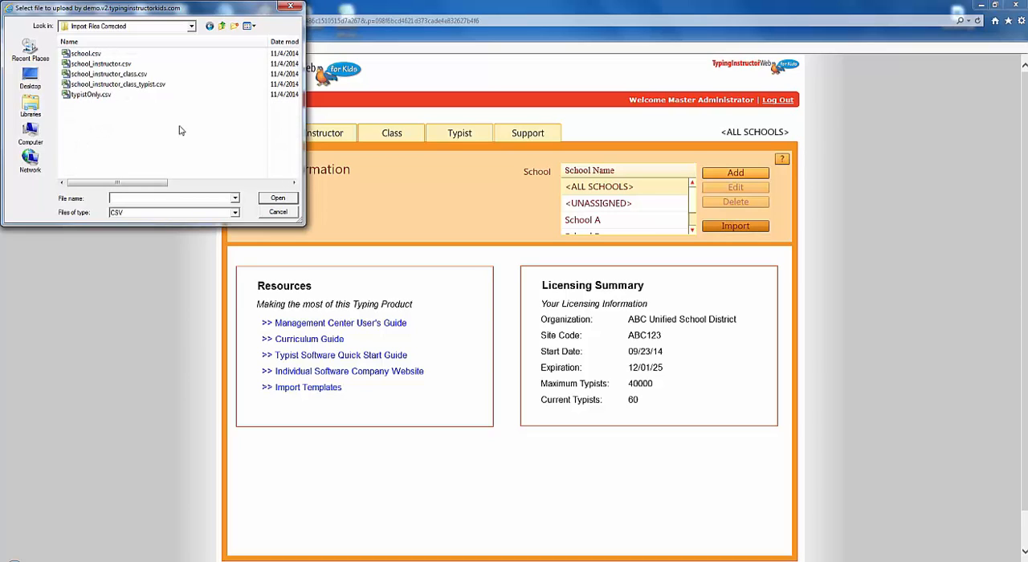
pyautogui.click(139, 74)
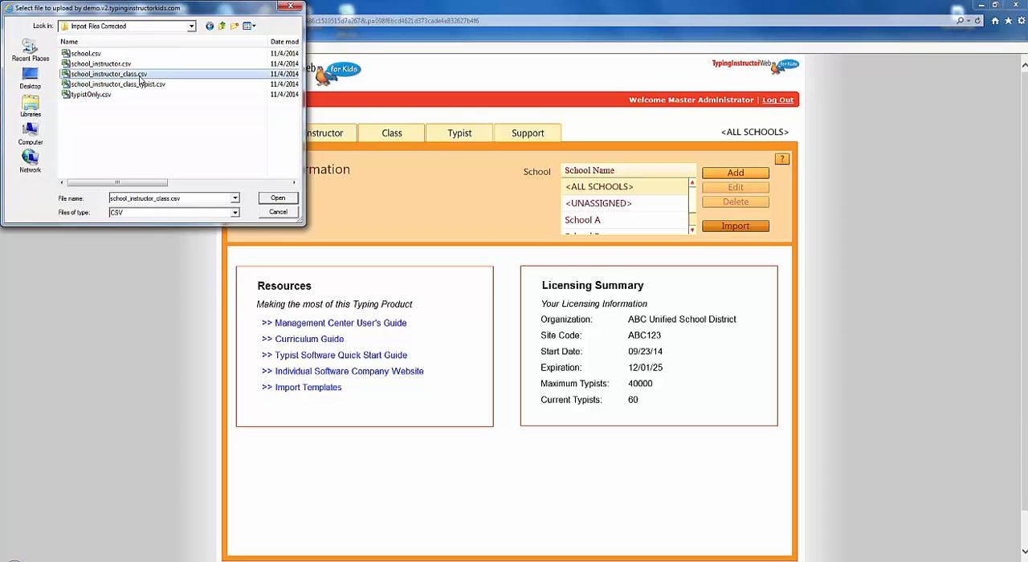
pyautogui.click(275, 199)
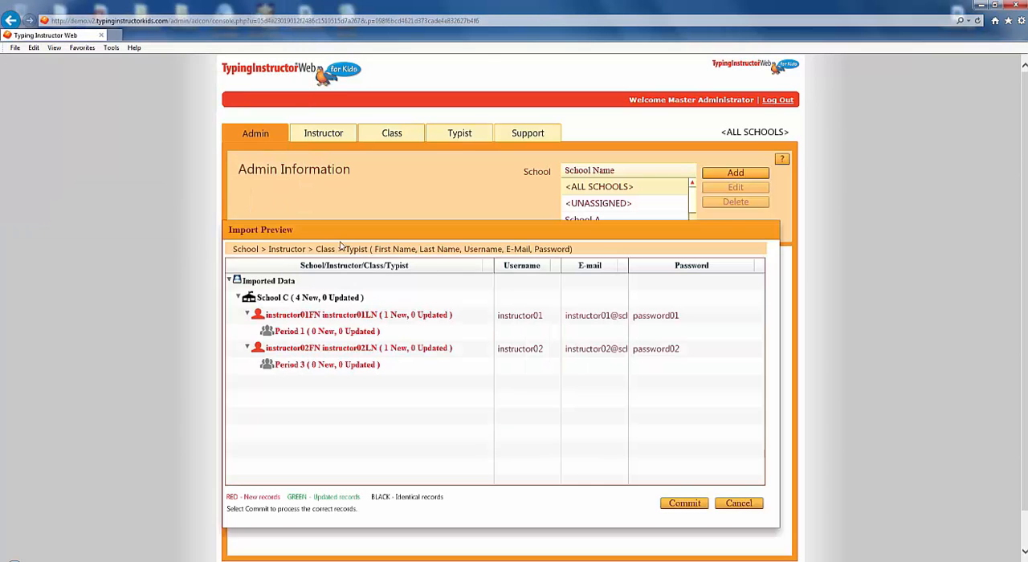
pyautogui.click(672, 504)
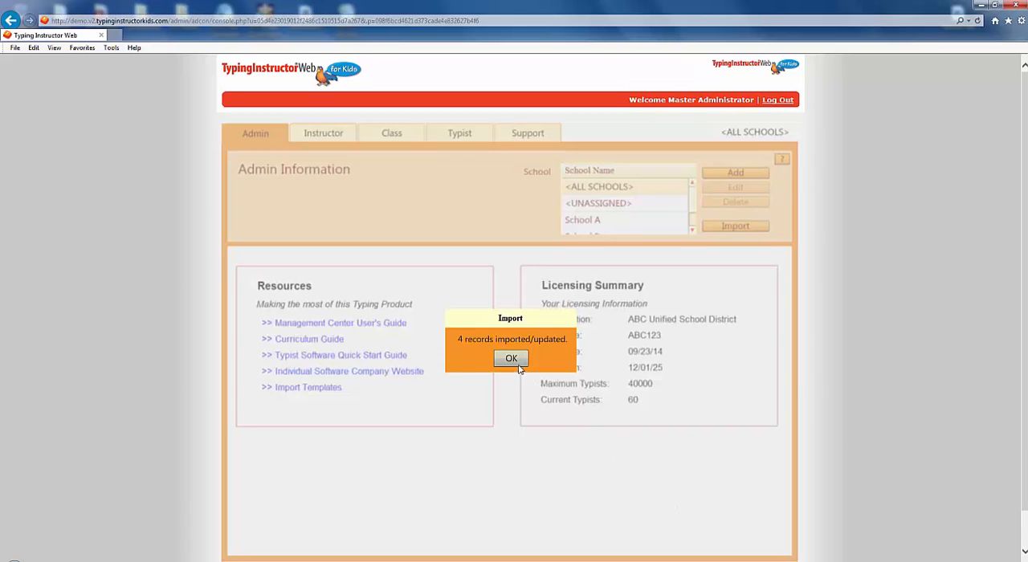
pyautogui.click(512, 359)
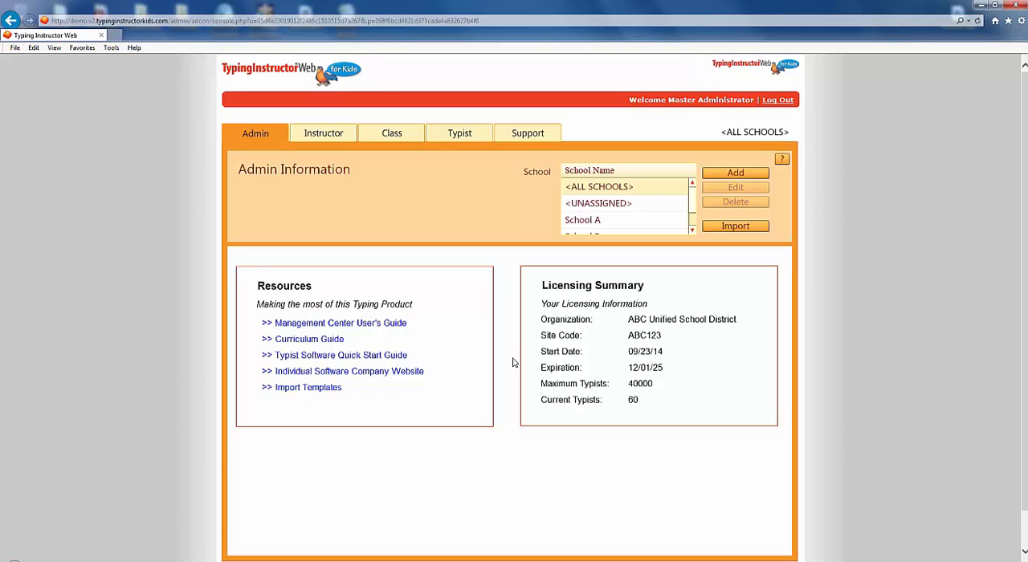
pyautogui.click(325, 134)
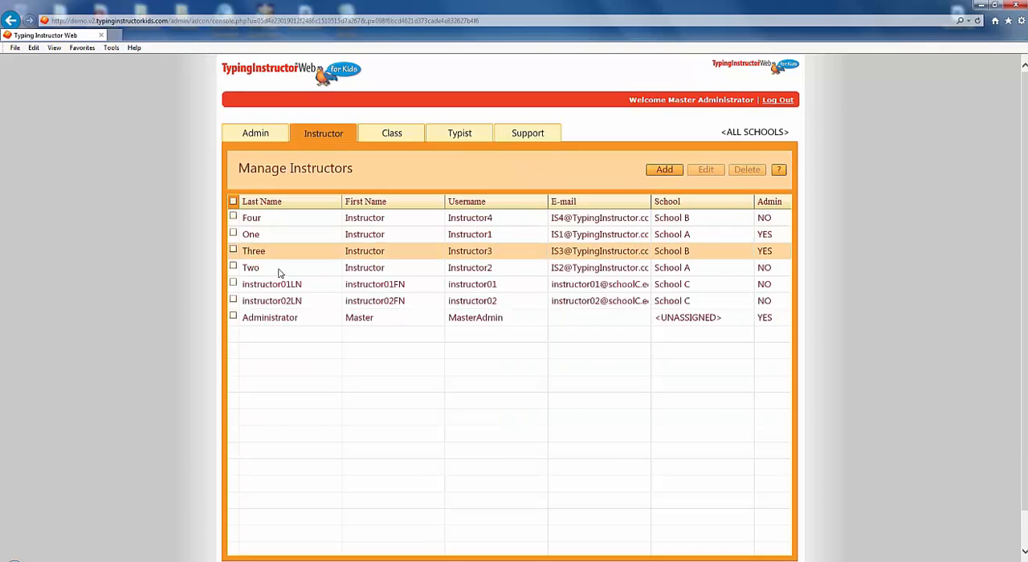